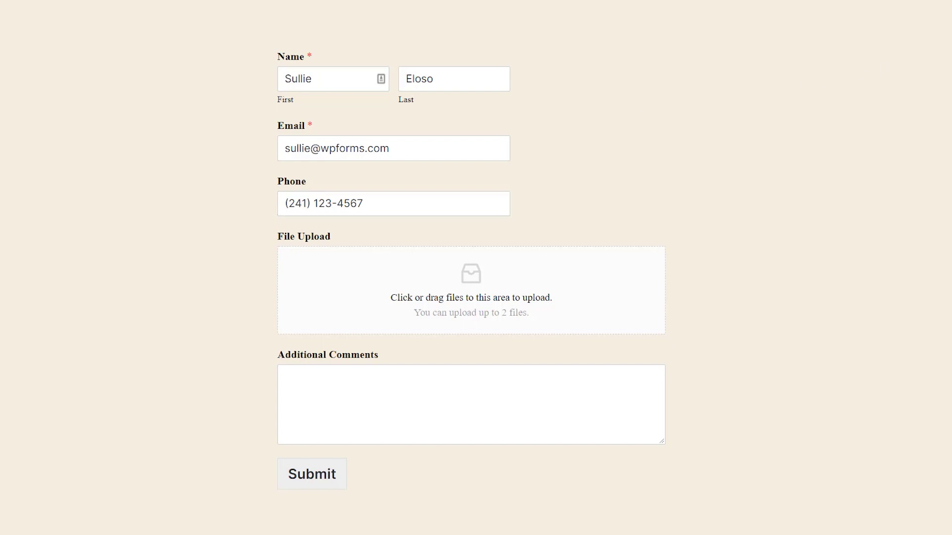
Attach an image and Resume (1).pdf, add the comment 'Thank you!', and submit the application
left_click_drag(842, 143, 566, 297)
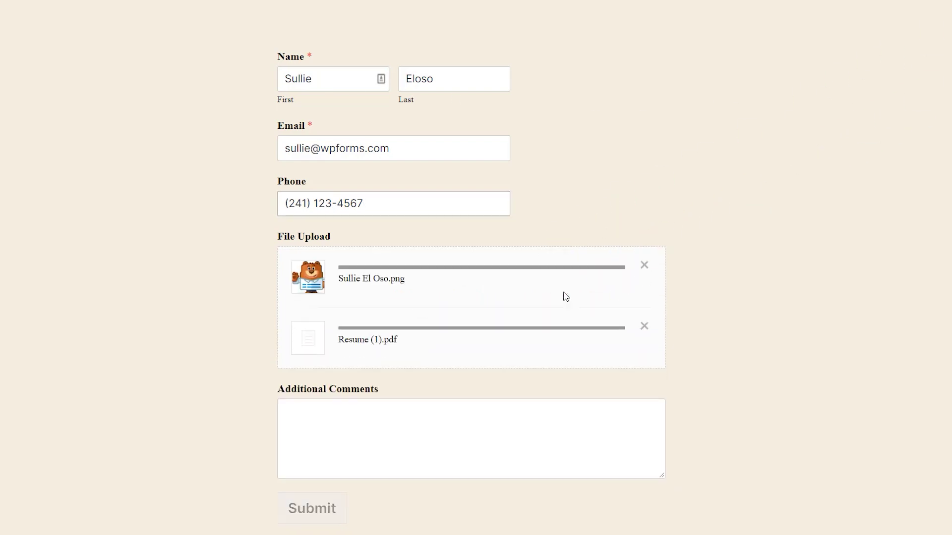
left_click(450, 415)
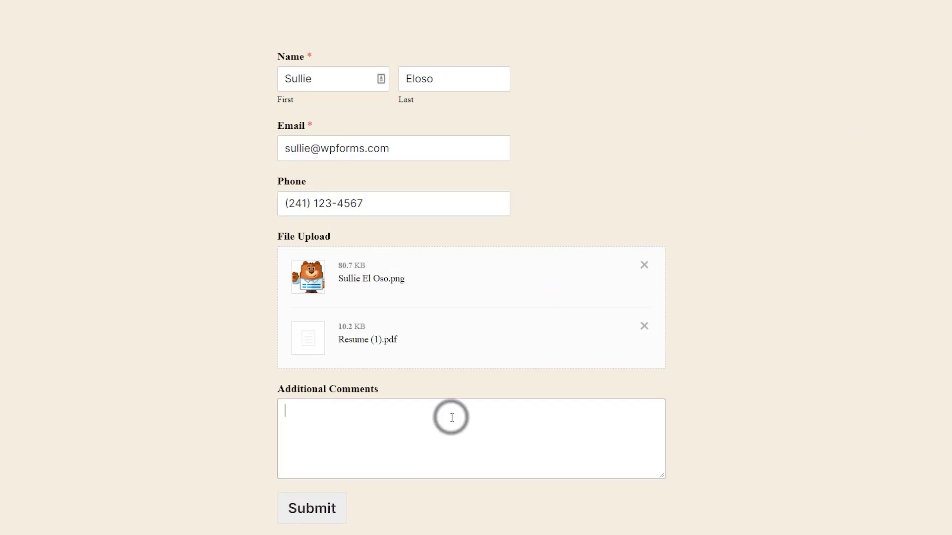
type("Thank you!")
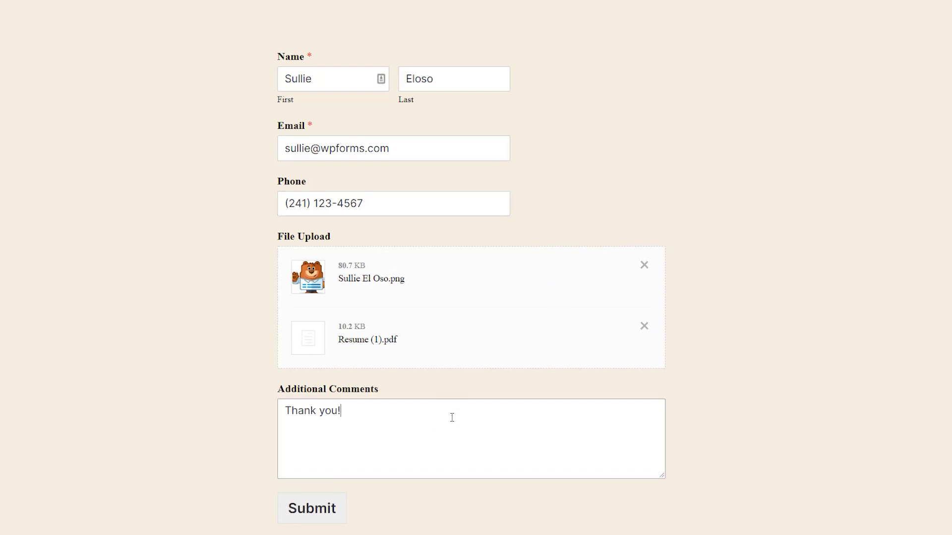
left_click(324, 512)
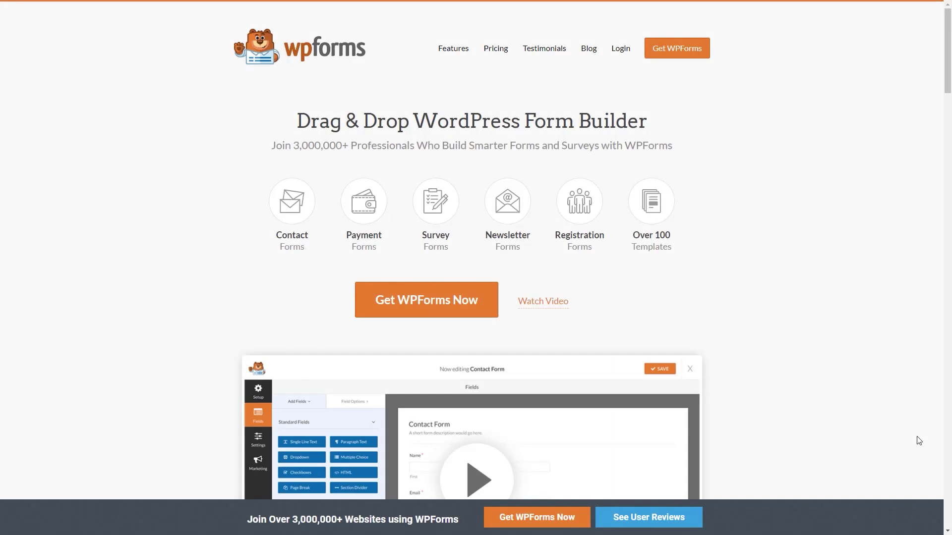
Log in to the WPForms account on wpforms.com to get the plugin
left_click(620, 52)
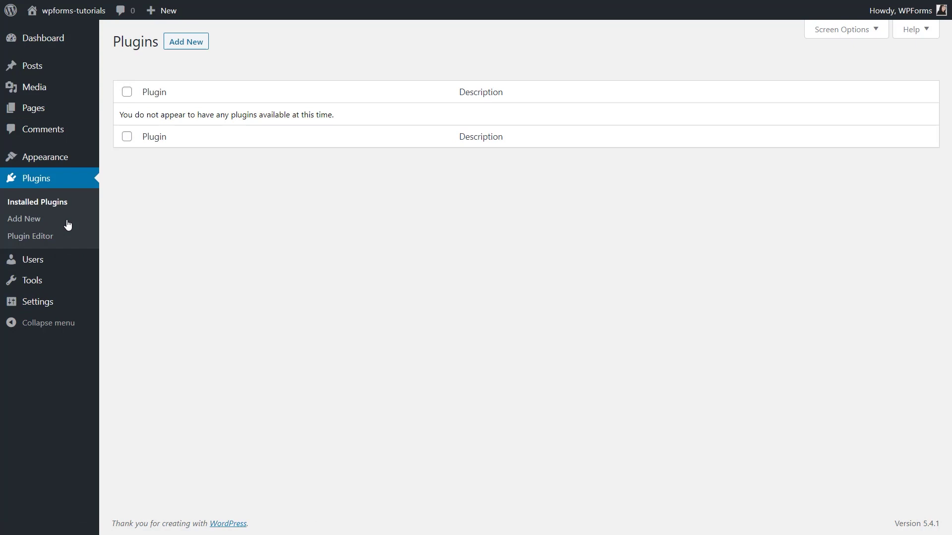
Upload wpforms (1).zip as a new plugin, install it, and activate WPForms
left_click(193, 42)
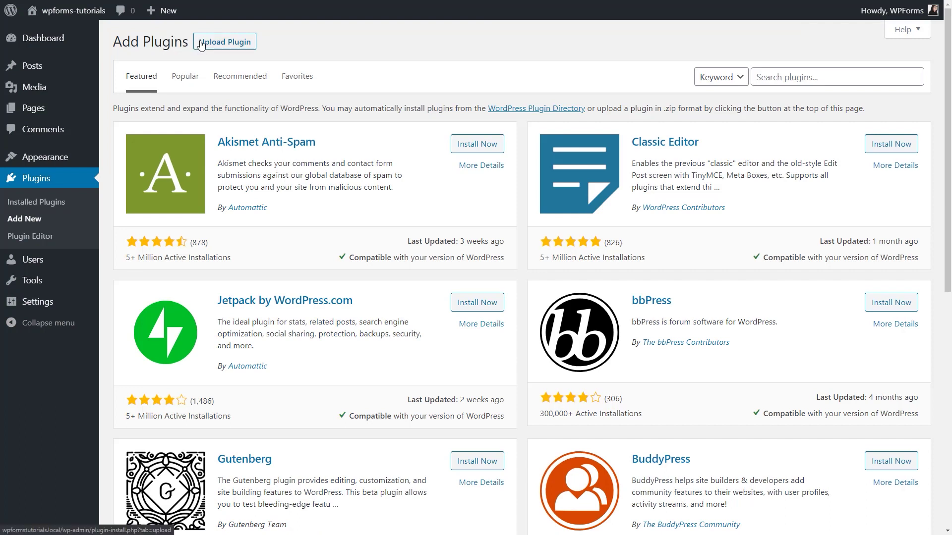
left_click(200, 44)
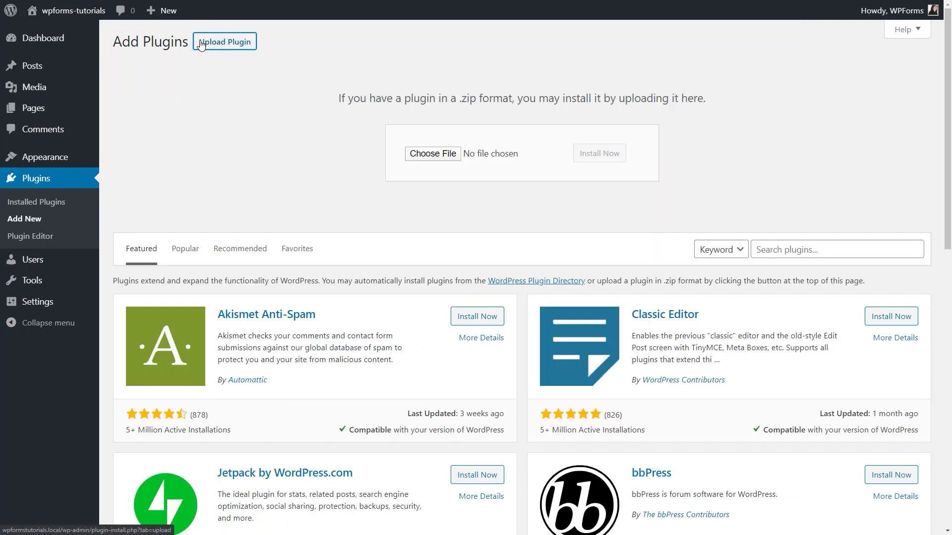
left_click(426, 154)
left_click(260, 81)
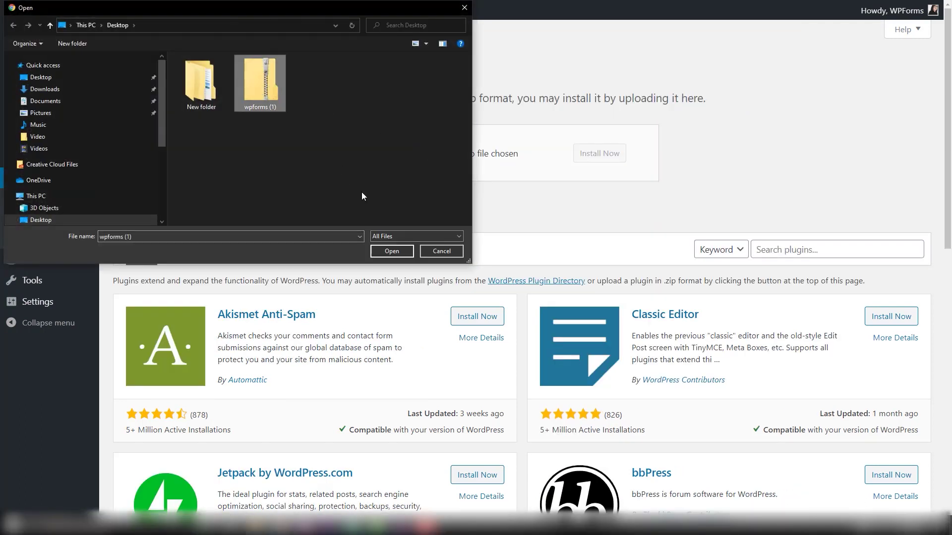
left_click(393, 251)
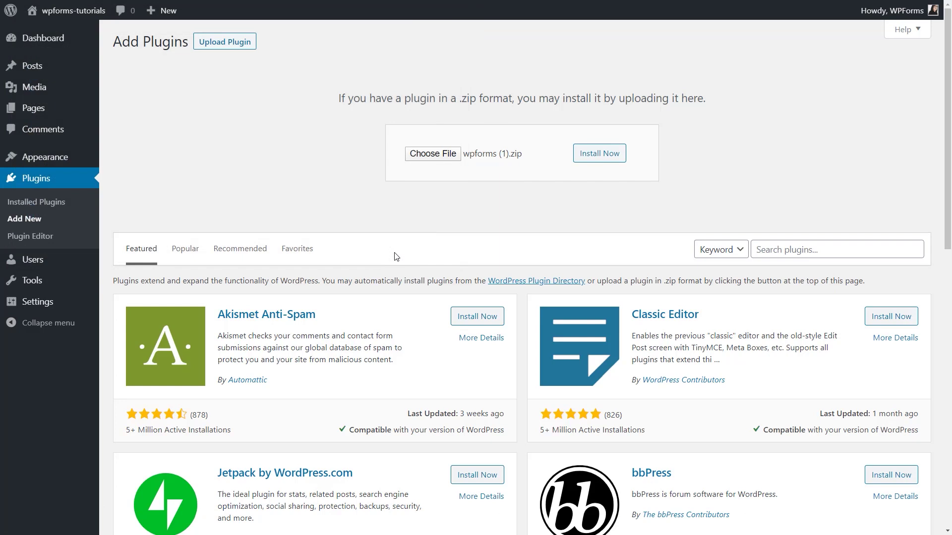
left_click(620, 159)
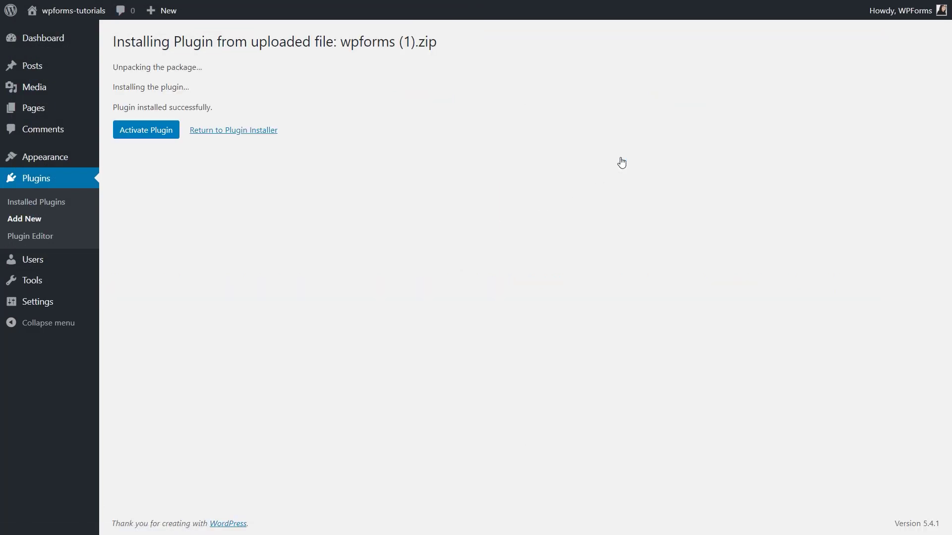
left_click(171, 137)
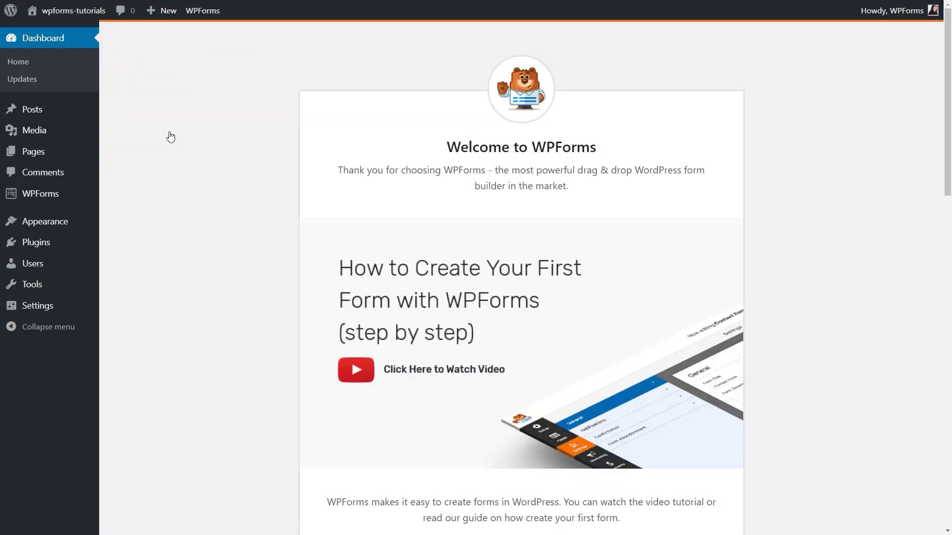
In WPForms Settings, enter and verify the licence key to unlock the elite licence
mouse_move(77, 197)
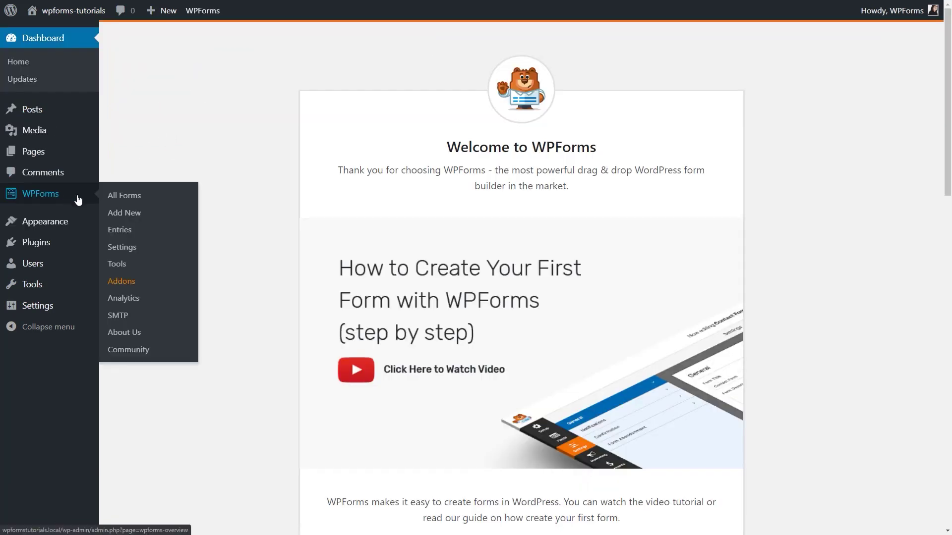
left_click(144, 249)
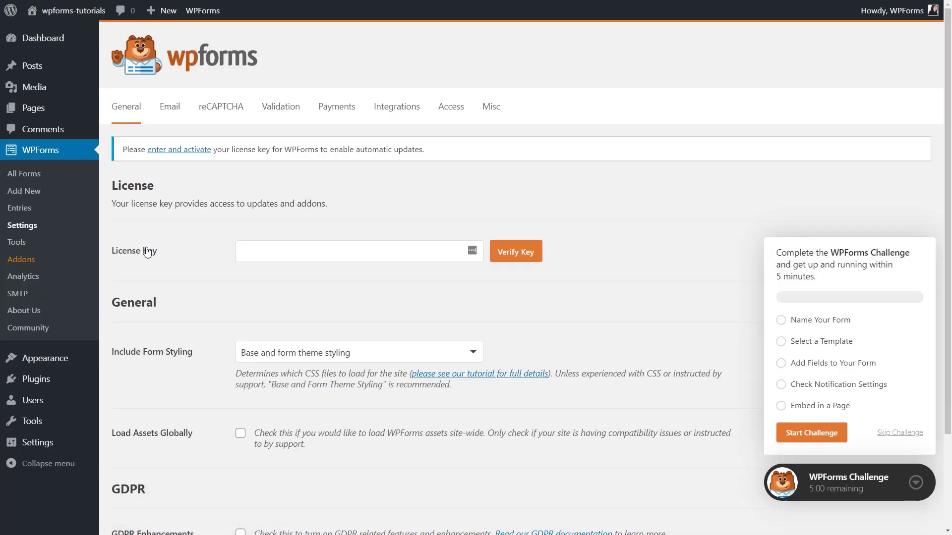
left_click(281, 250)
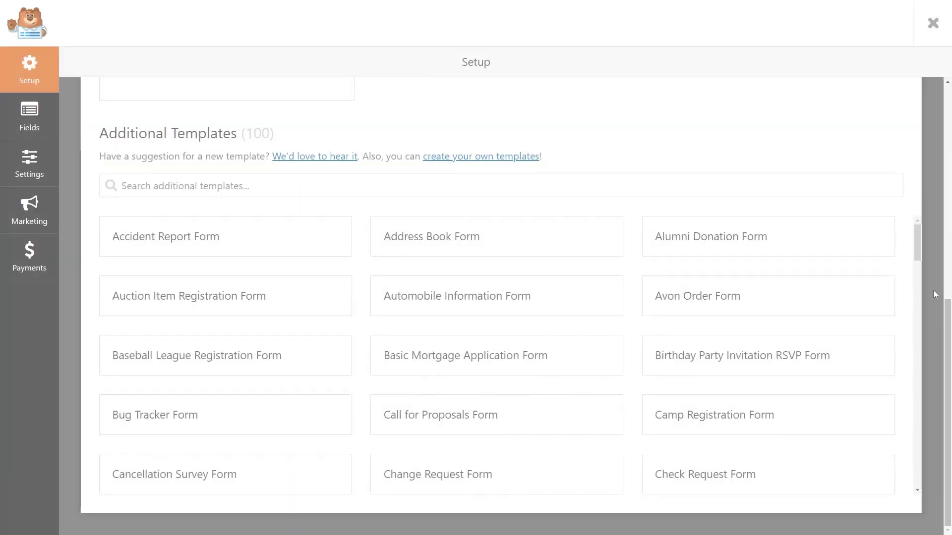
Install and activate the Form Templates Pack Addon from the WPForms Addons list
left_click_drag(917, 236, 918, 463)
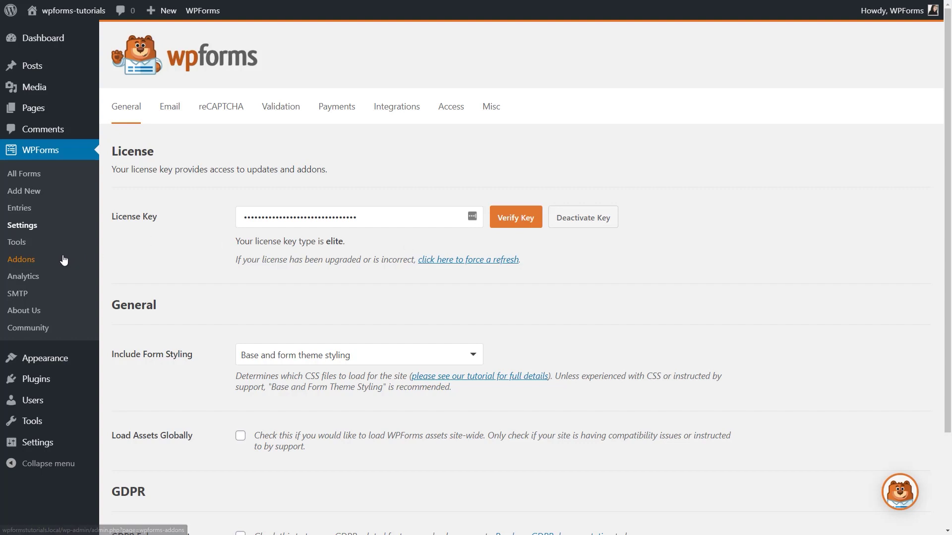
left_click(63, 260)
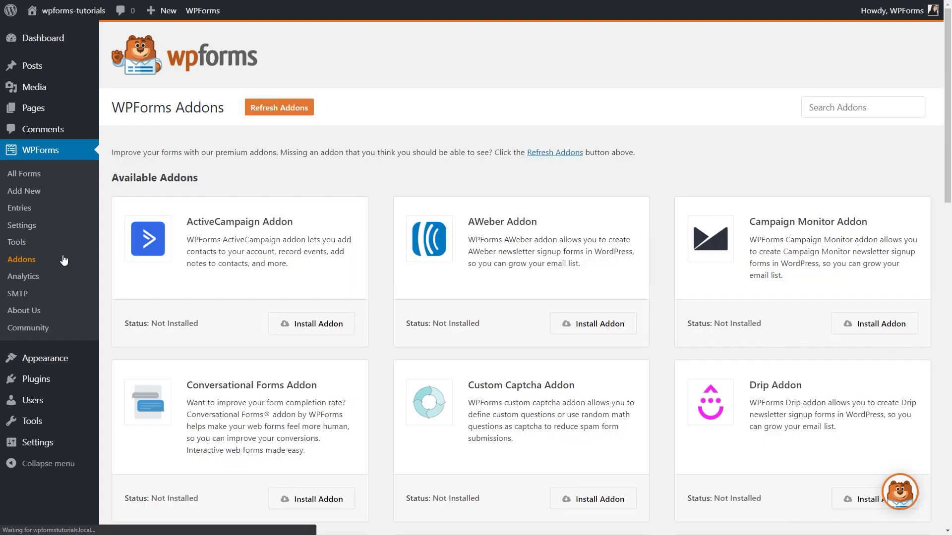
left_click_drag(947, 157, 950, 360)
left_click(349, 297)
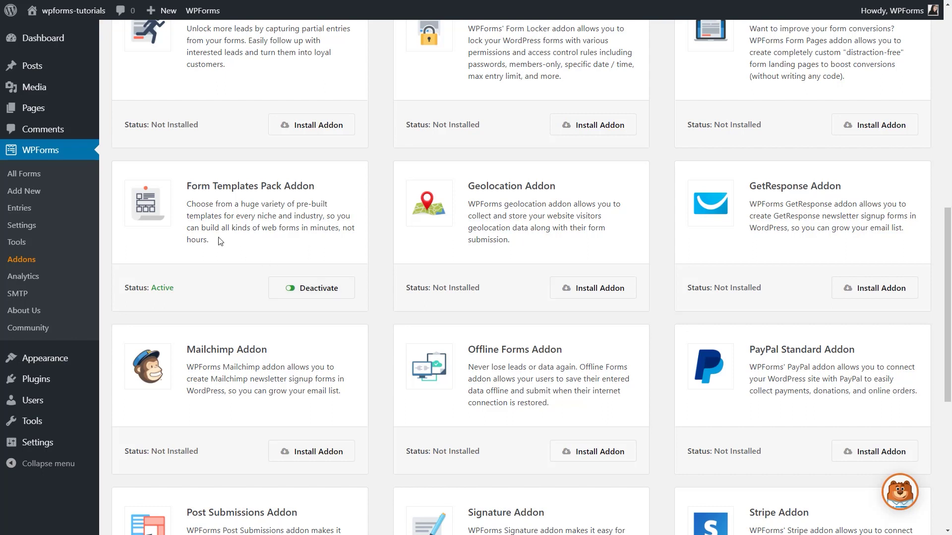
left_click(49, 193)
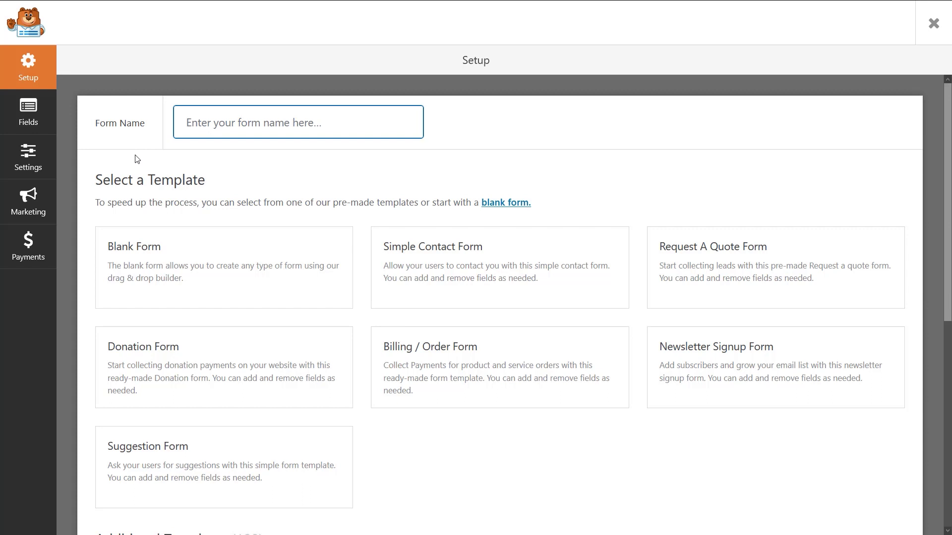
Name the form 'Job Application', search templates for 'File', and use the File Upload Form template
type("Job Application")
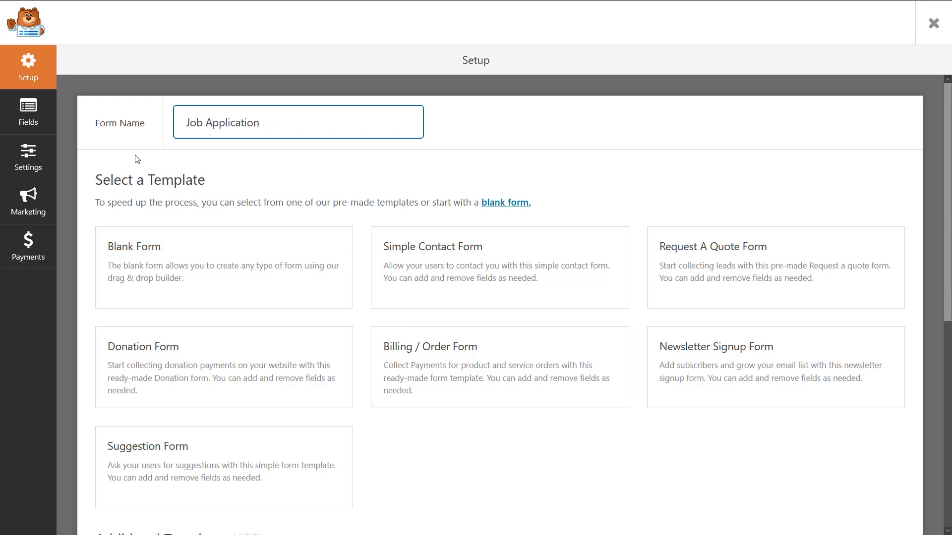
scroll(945, 200, "down", 5)
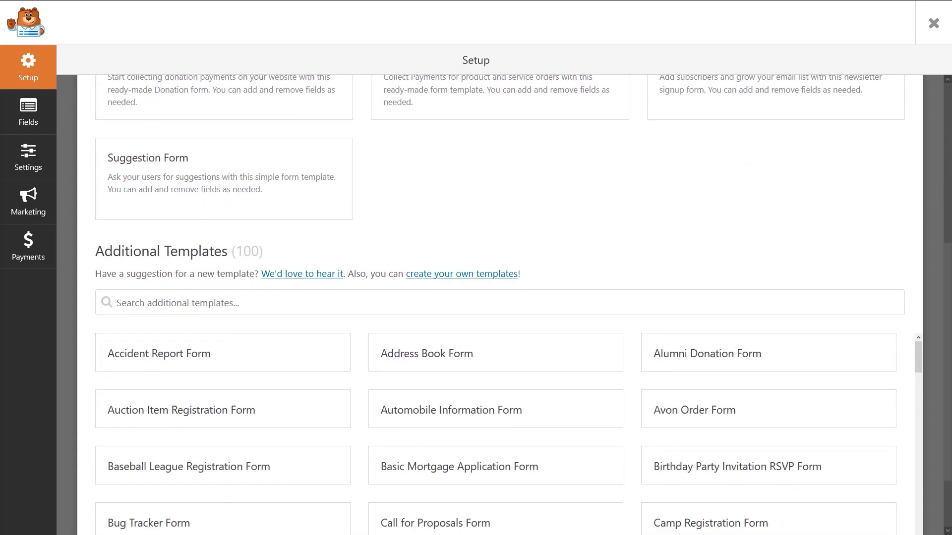
left_click(697, 276)
type("File")
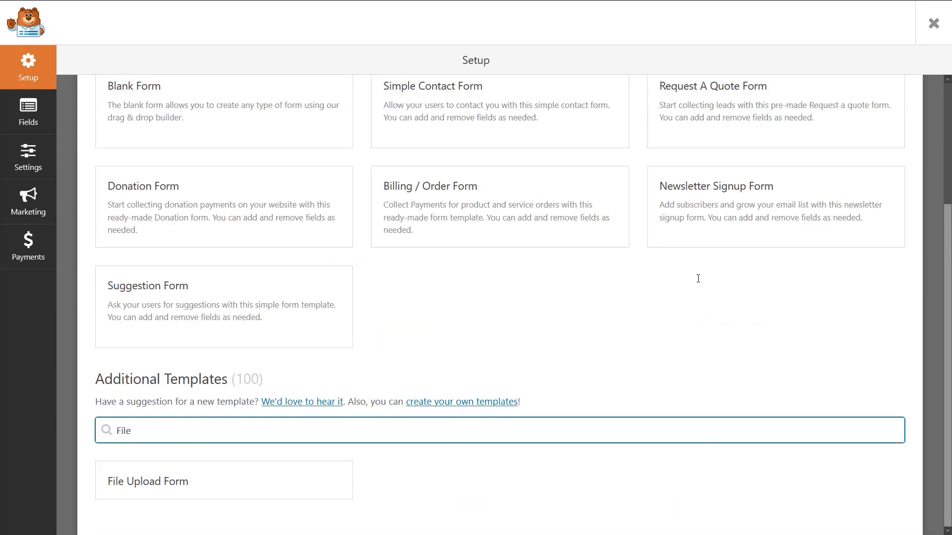
left_click(238, 483)
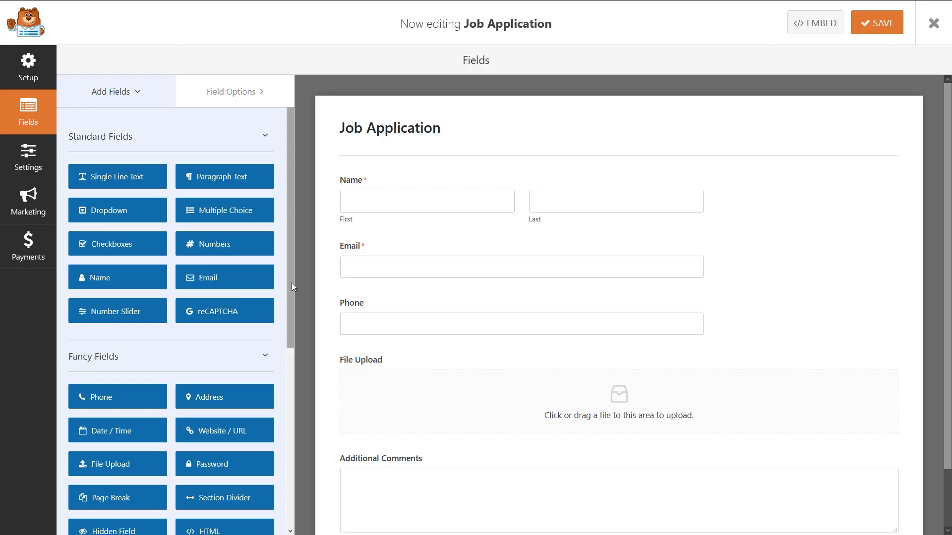
Check the Name, Email and Phone fields, then show the File Upload field's options
left_click(472, 180)
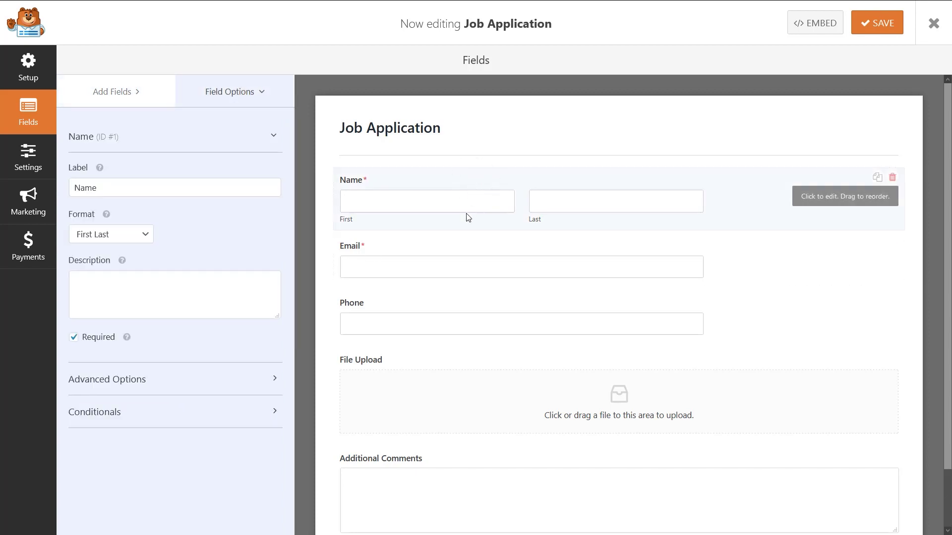
left_click(464, 263)
left_click(464, 300)
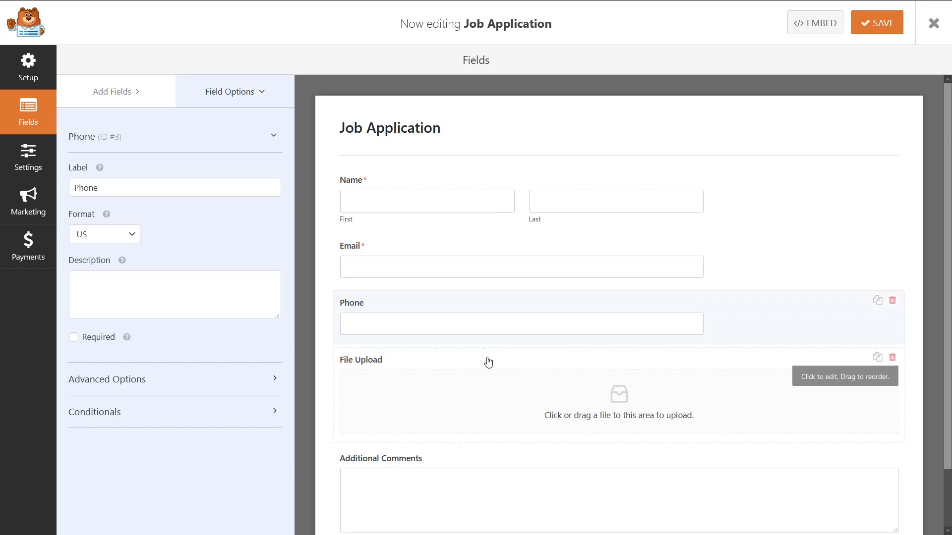
left_click(488, 362)
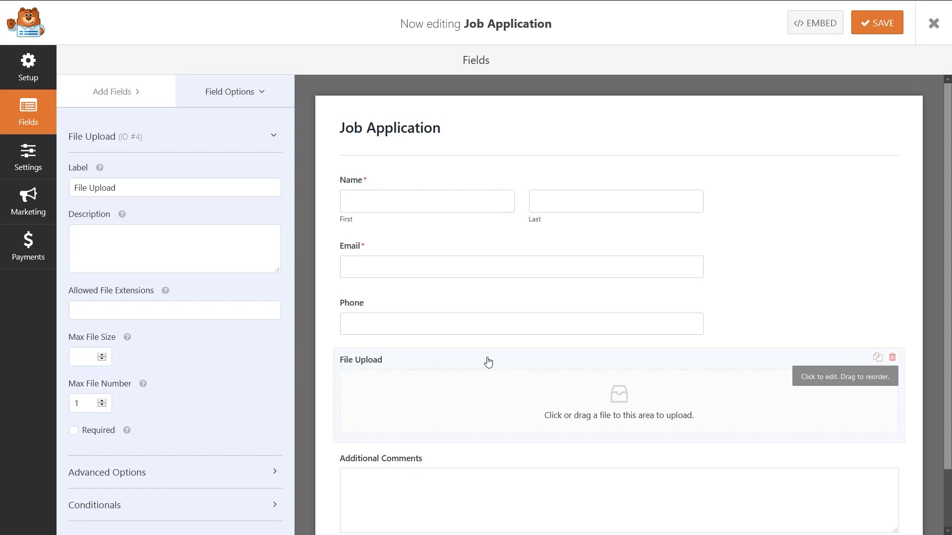
left_click(237, 189)
Restrict the File Upload field's allowed extensions to .png and .jpg
left_click(231, 239)
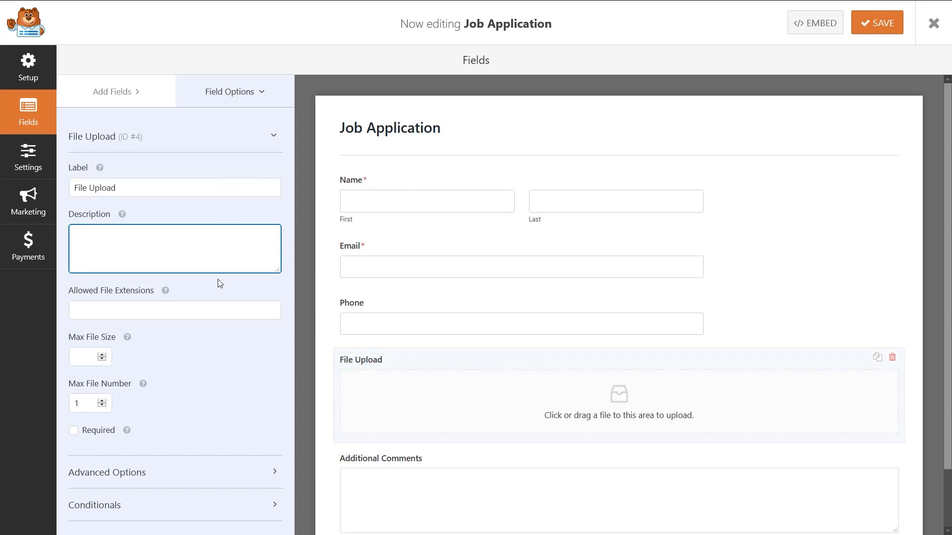
left_click(207, 311)
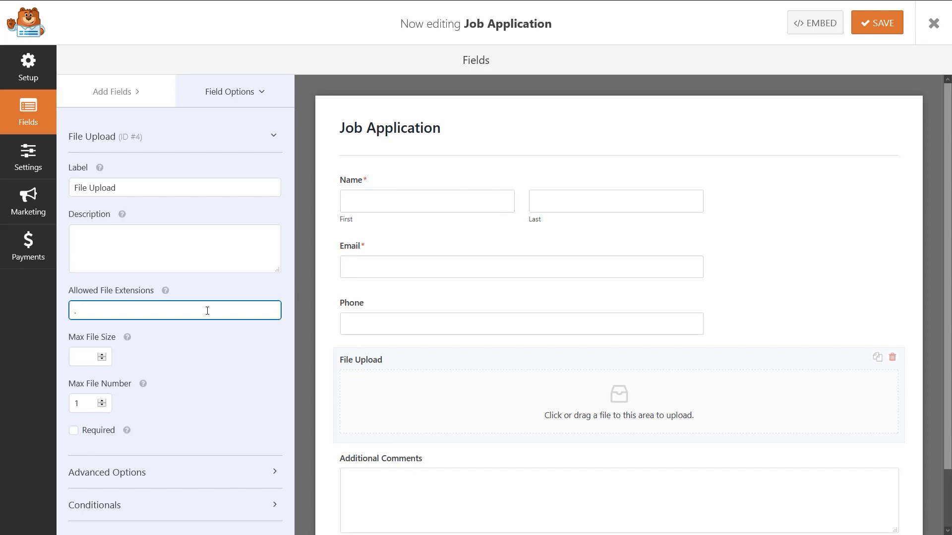
type("png,.jpg")
left_click(89, 358)
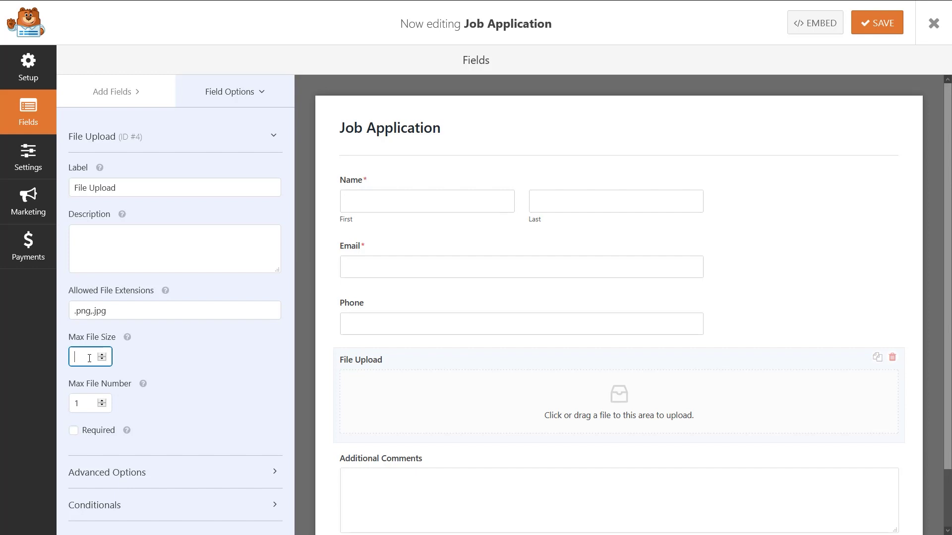
Set the maximum number of files to 2, make the field required, and show Advanced Options
mouse_move(129, 340)
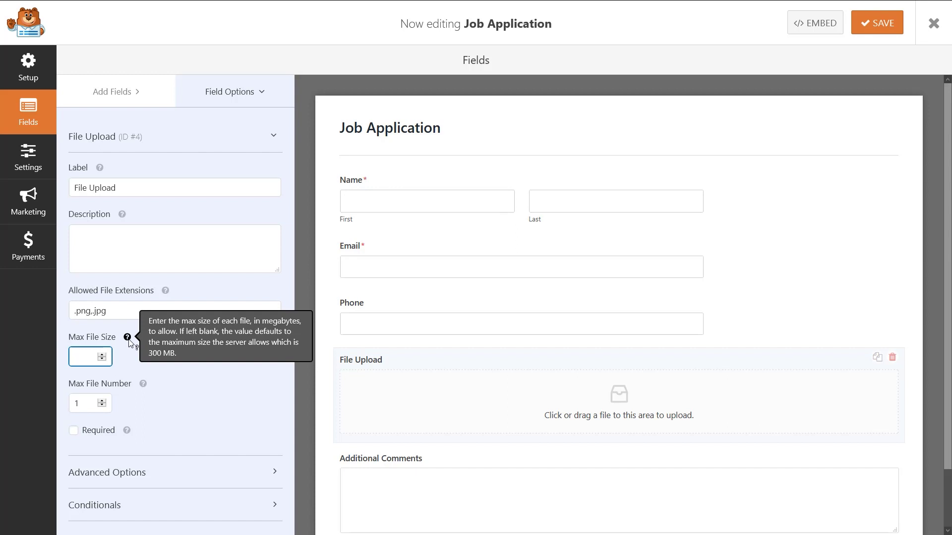
left_click(103, 401)
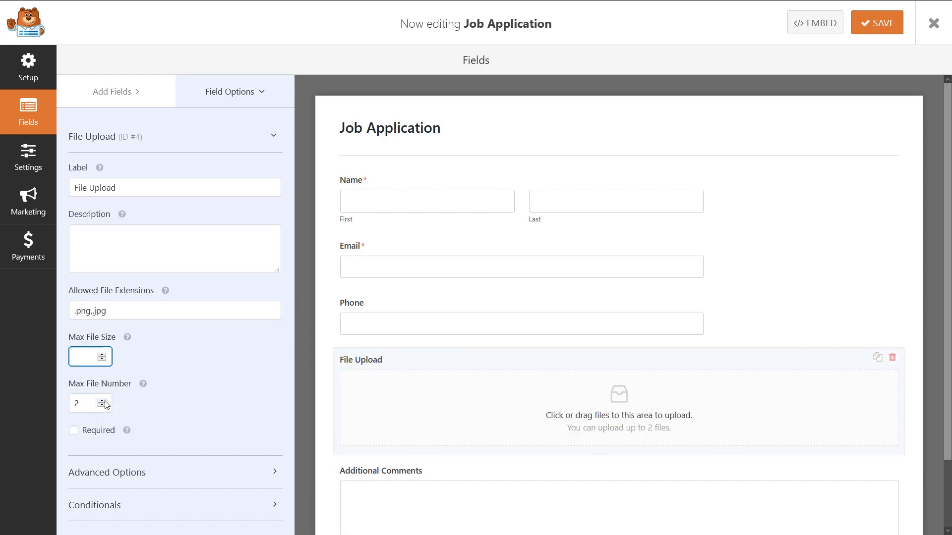
left_click(105, 401)
left_click(102, 407)
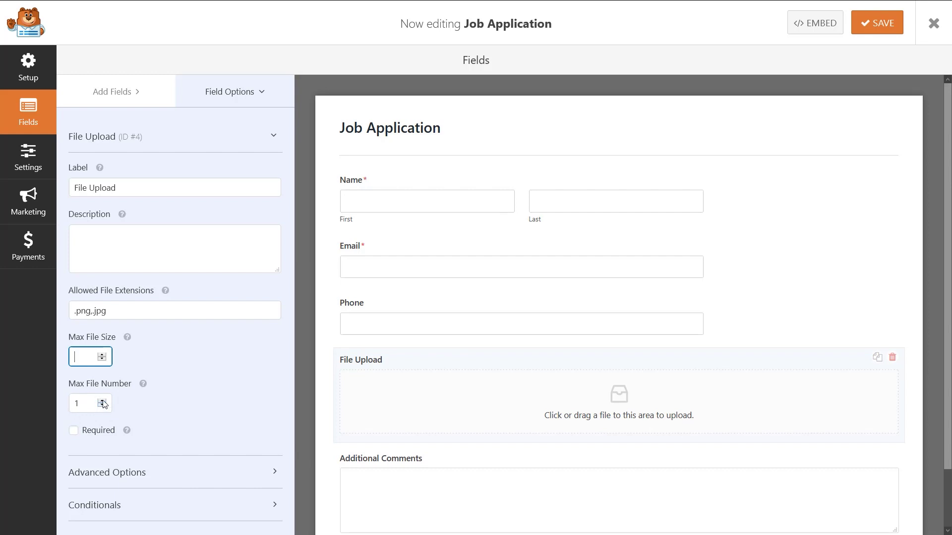
left_click(102, 400)
left_click(73, 431)
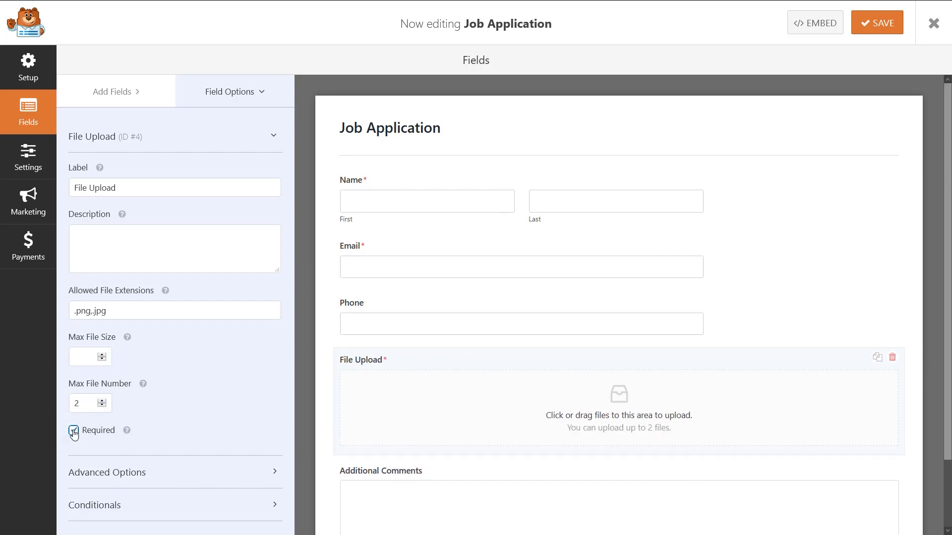
left_click(227, 472)
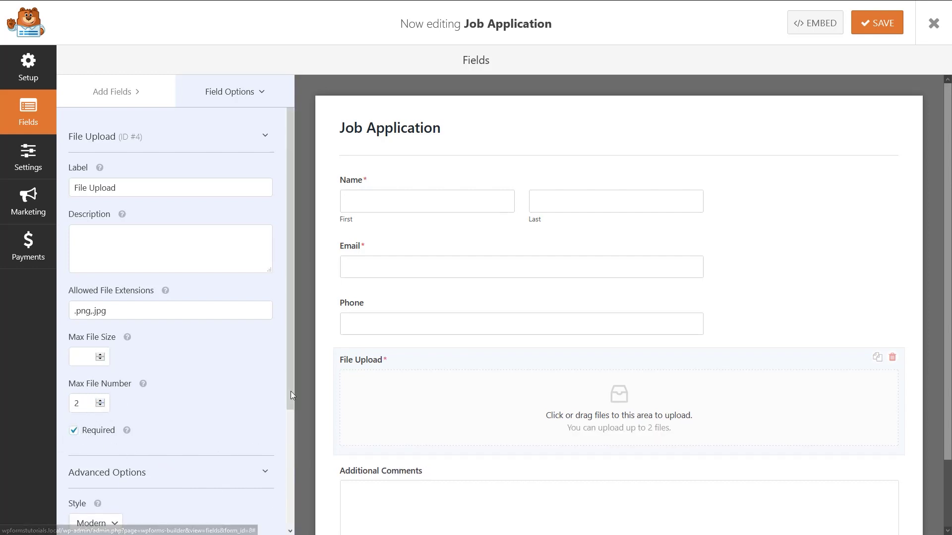
Test the Modern upload style by dropping a PNG and resume PDF, commenting 'Thank you!'
left_click_drag(293, 394, 293, 489)
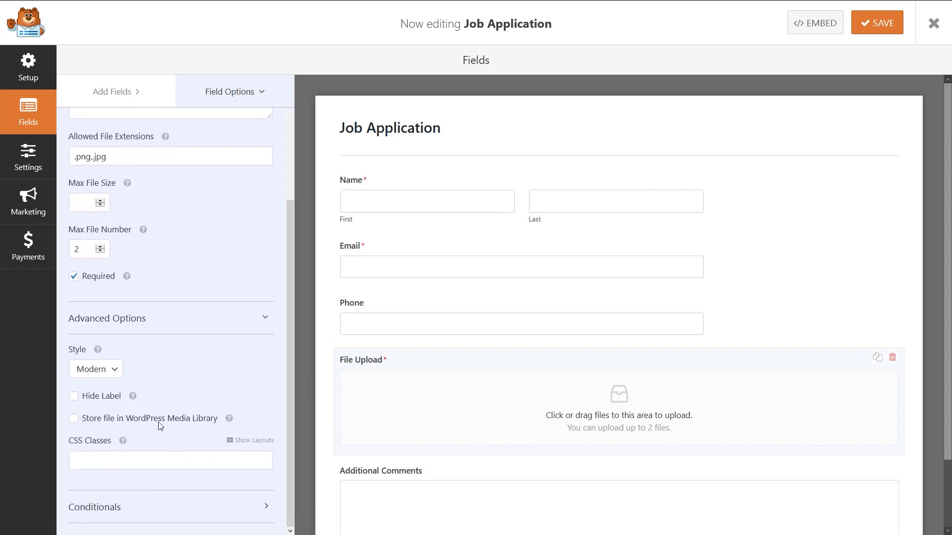
left_click(110, 370)
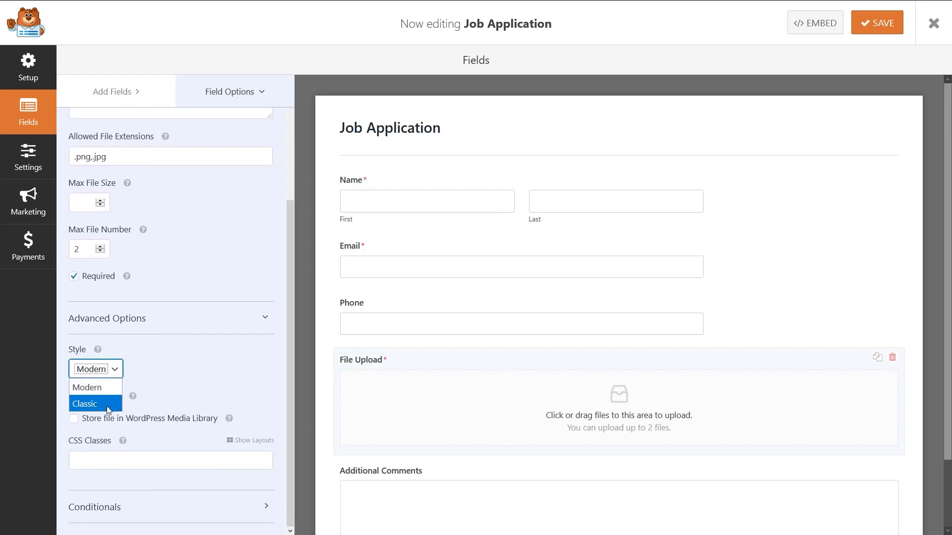
left_click(109, 386)
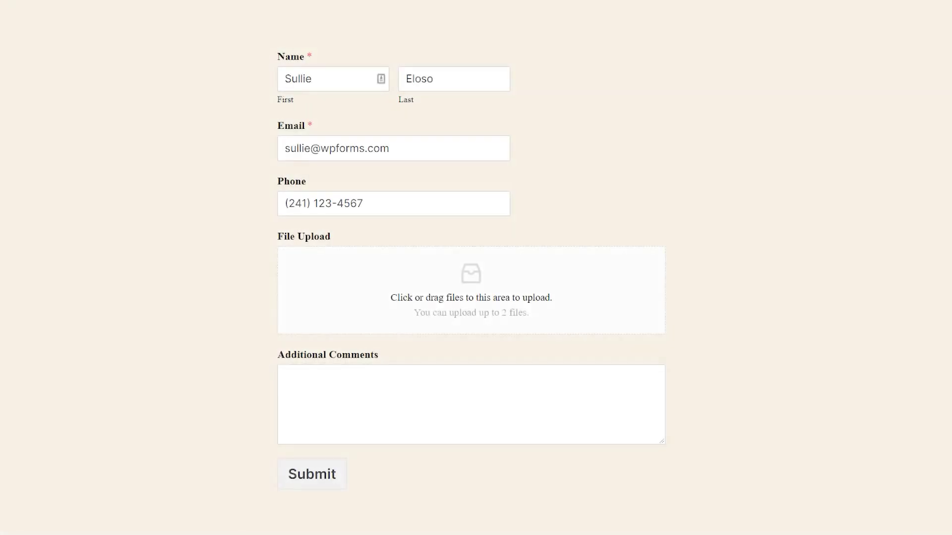
left_click_drag(932, 119, 565, 296)
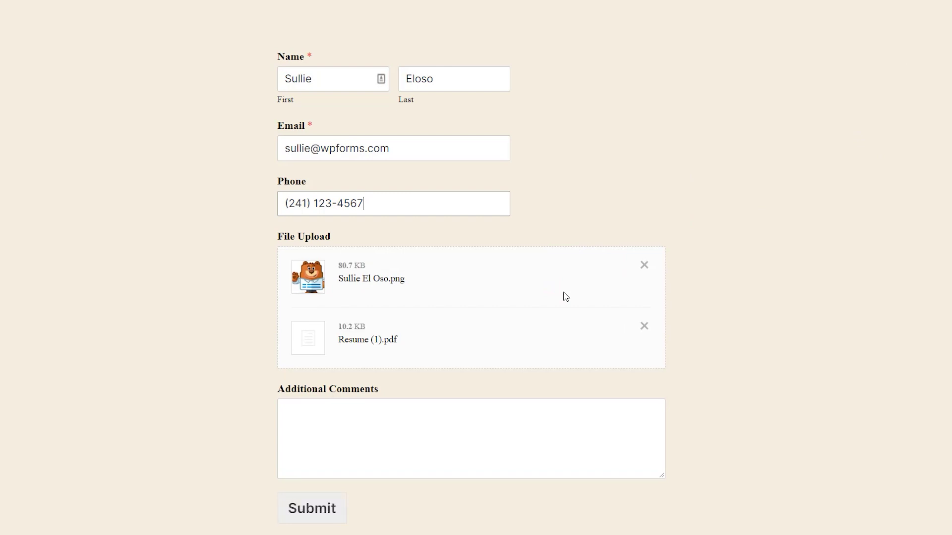
left_click(452, 417)
type("Thank you!")
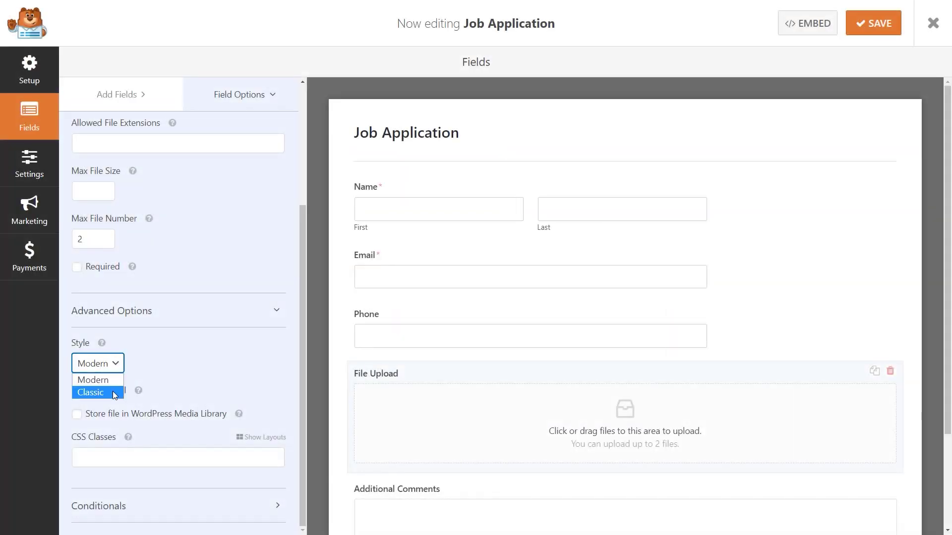
Switch to the Classic style, attach Resume (1).pdf, comment 'Hello!', and submit the application
left_click(113, 392)
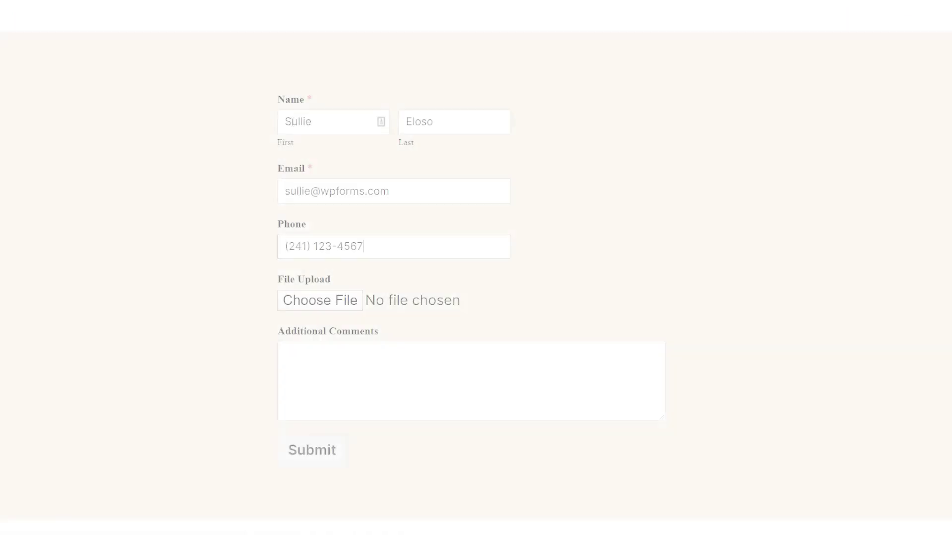
left_click(339, 305)
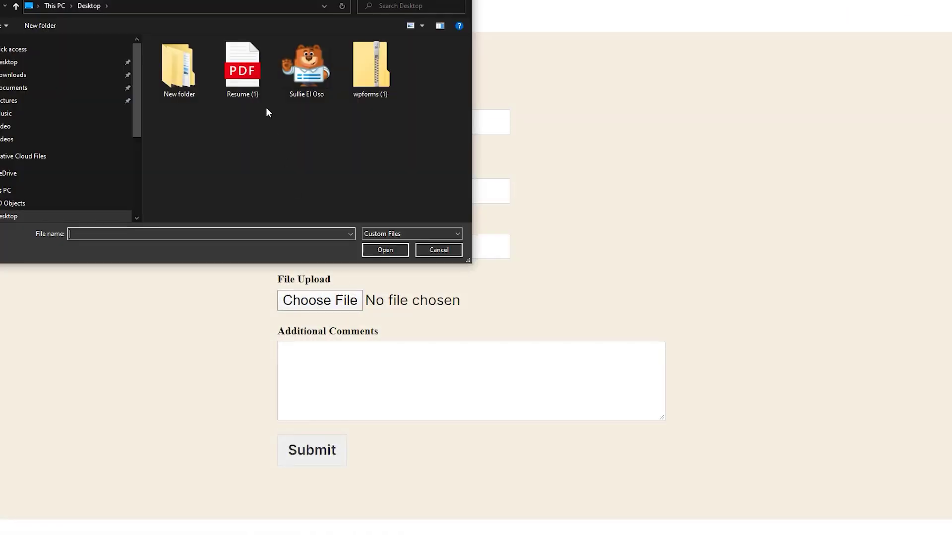
left_click(241, 70)
left_click(383, 251)
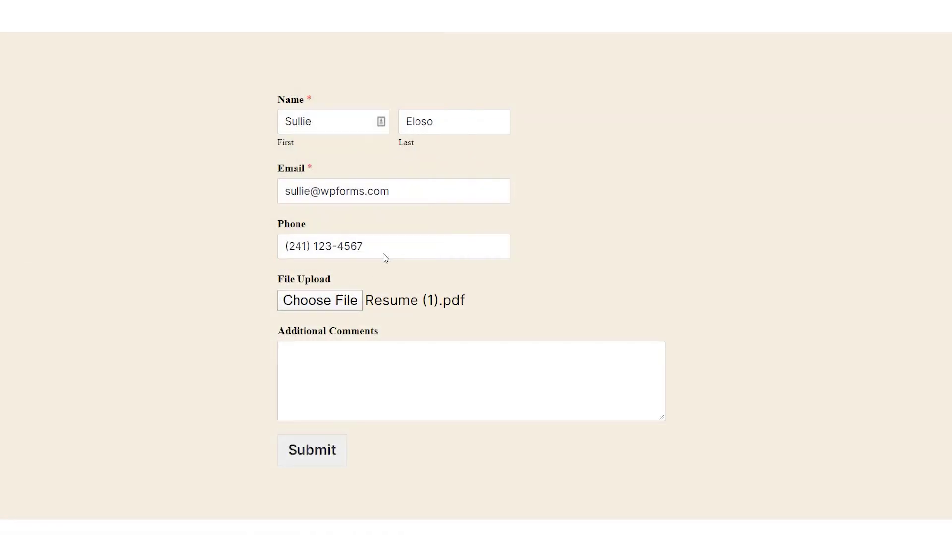
left_click(379, 363)
type("Hello!")
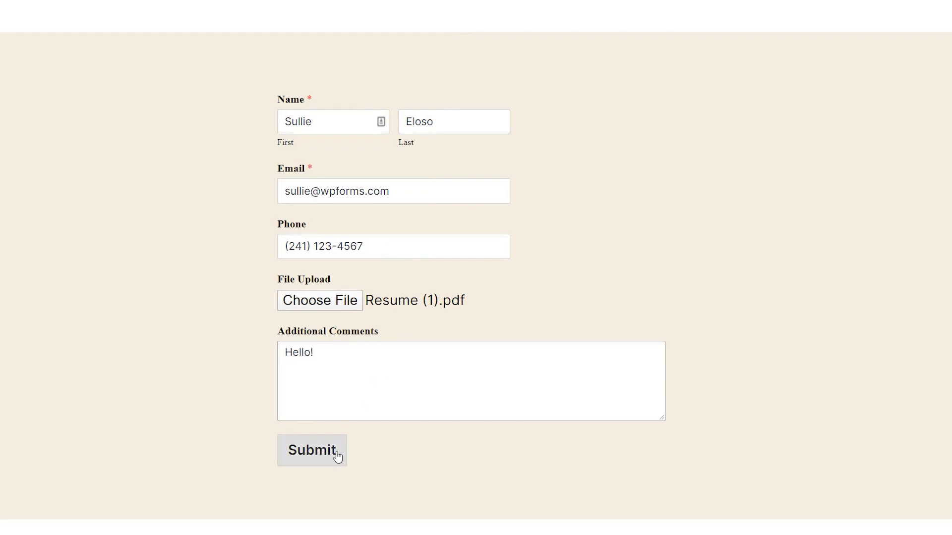
left_click(337, 455)
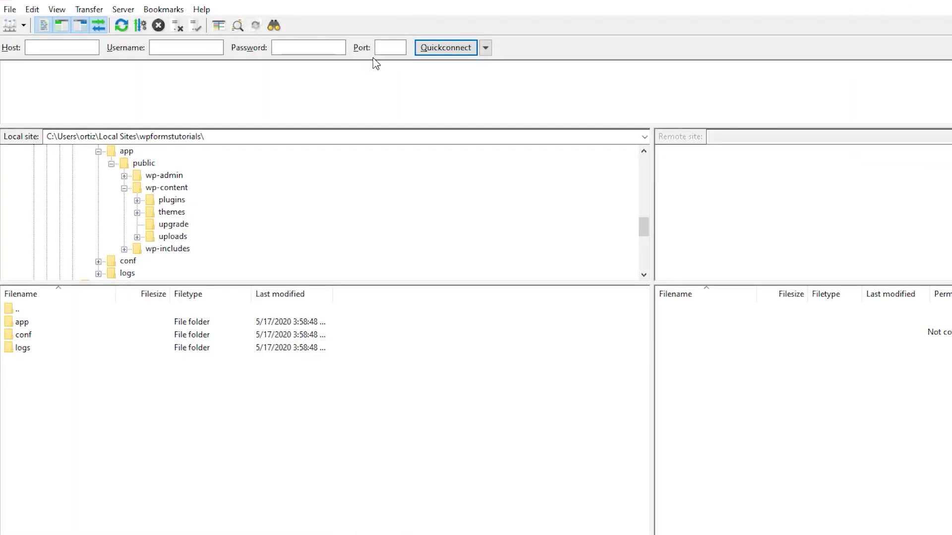
Browse to wp-content/uploads/2020/05 and select the uploaded resume PDF and PNG image
left_click(137, 237)
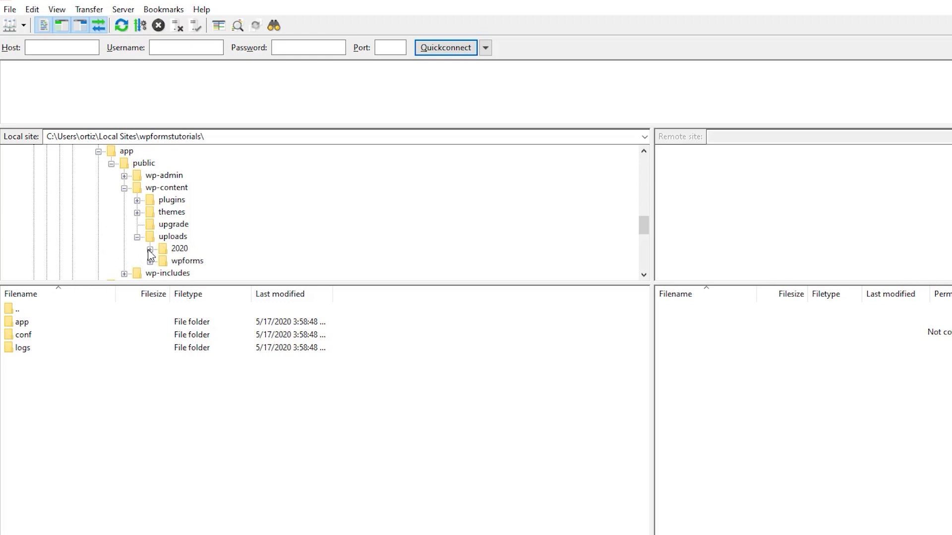
left_click(150, 249)
left_click(188, 260)
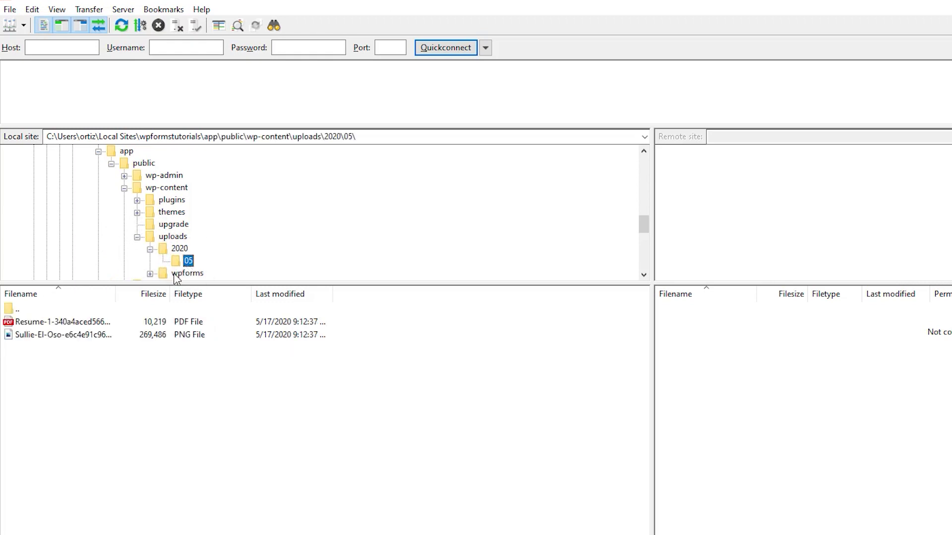
left_click(113, 323)
left_click(110, 335)
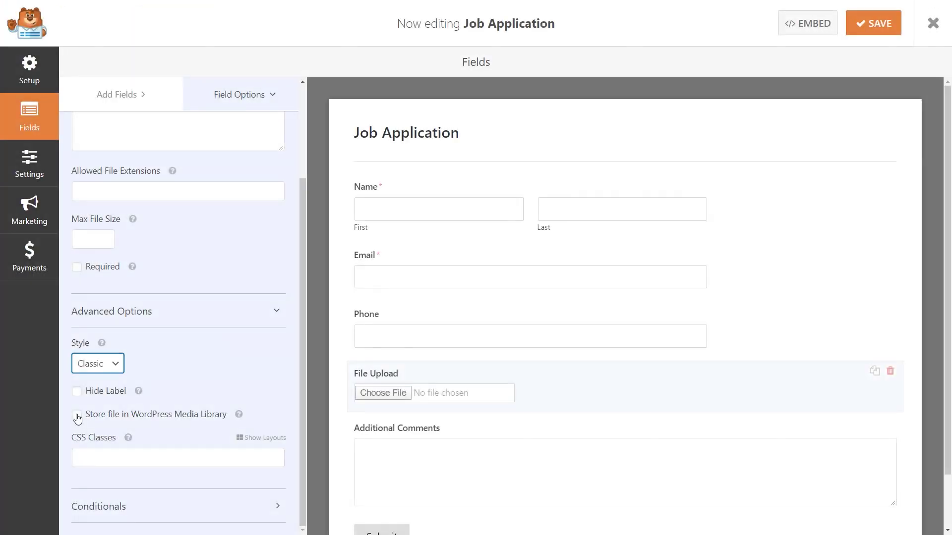
Store uploaded files in the WordPress Media Library and set the File Upload style to Modern
left_click(77, 415)
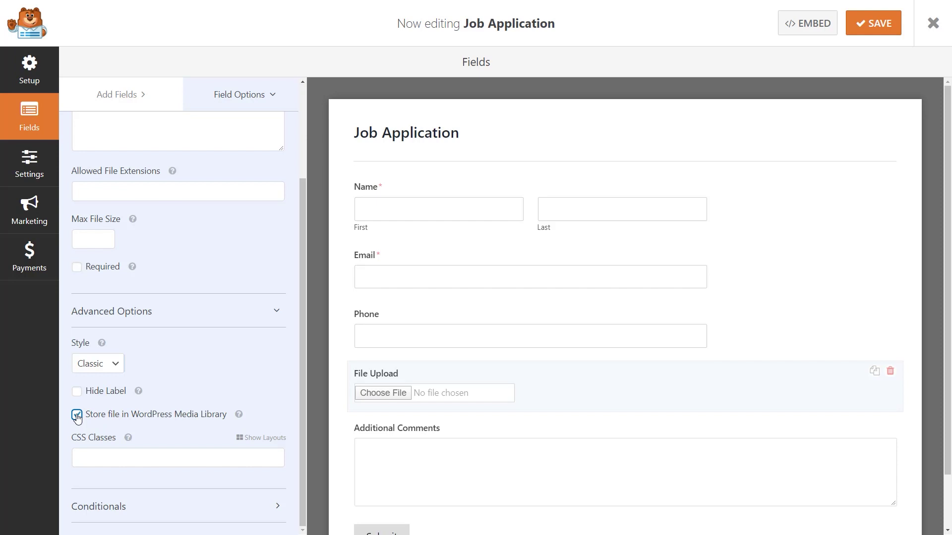
left_click(117, 365)
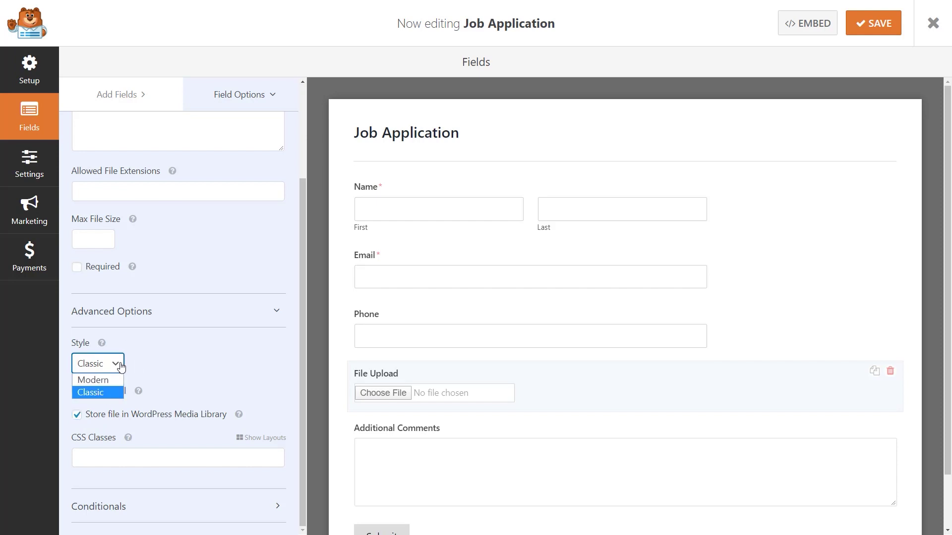
left_click(113, 381)
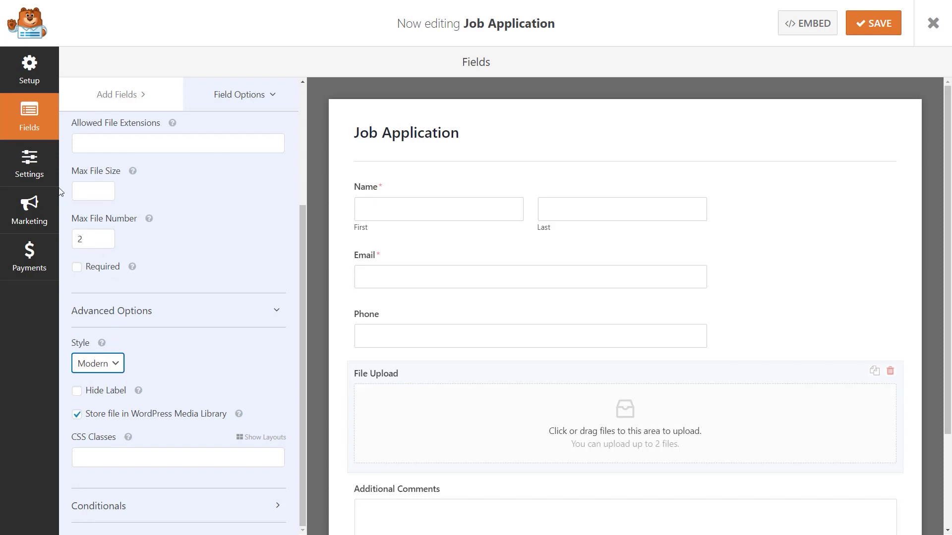
left_click(29, 159)
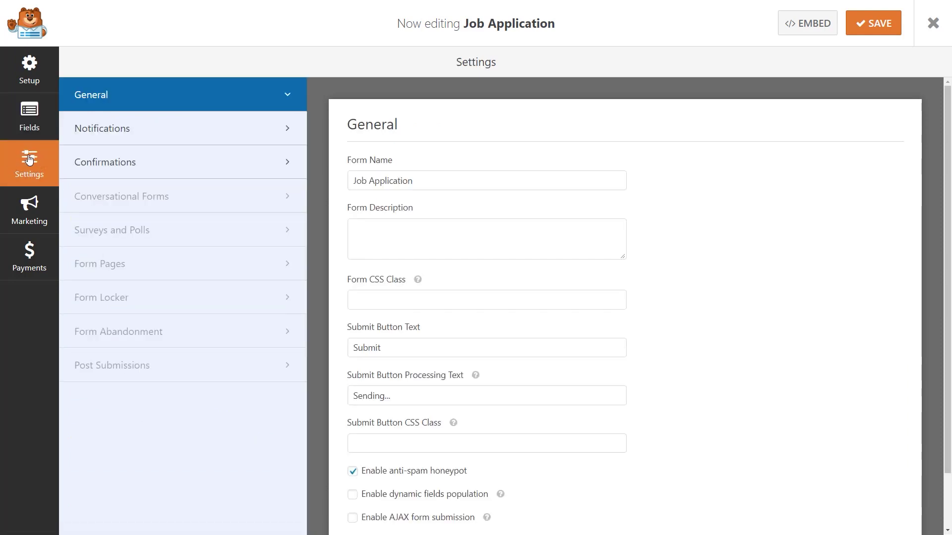
Review the notification recipient address in the form's Notifications settings
left_click(177, 129)
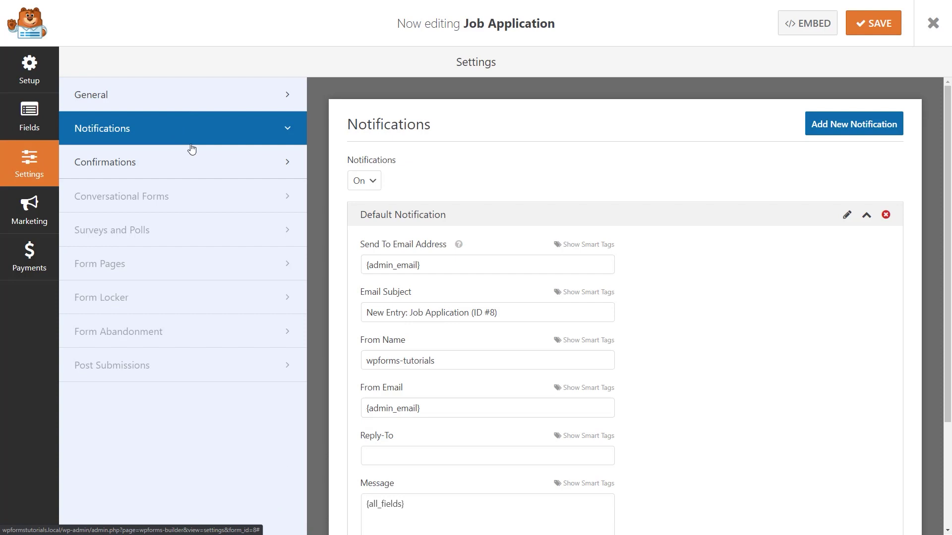
left_click(441, 261)
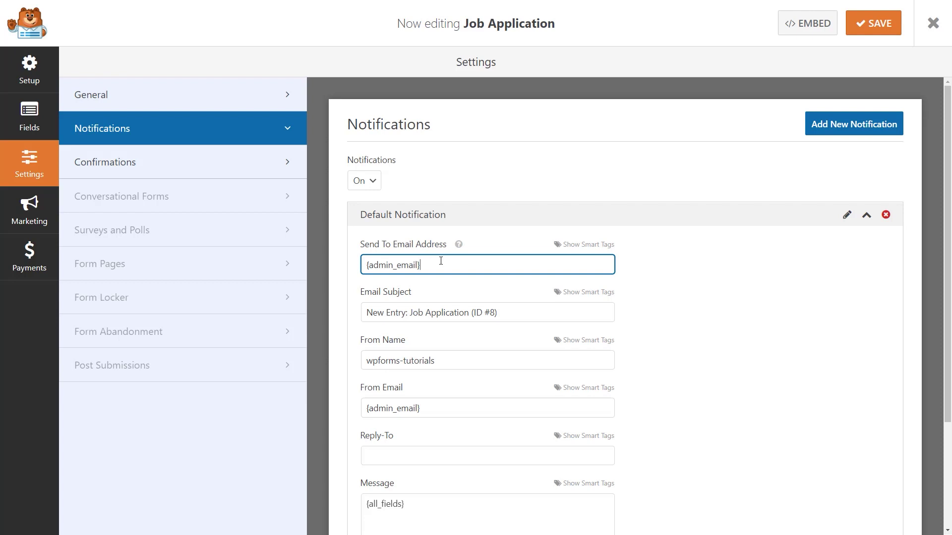
scroll(694, 223, "down", 3)
scroll(694, 223, "up", 3)
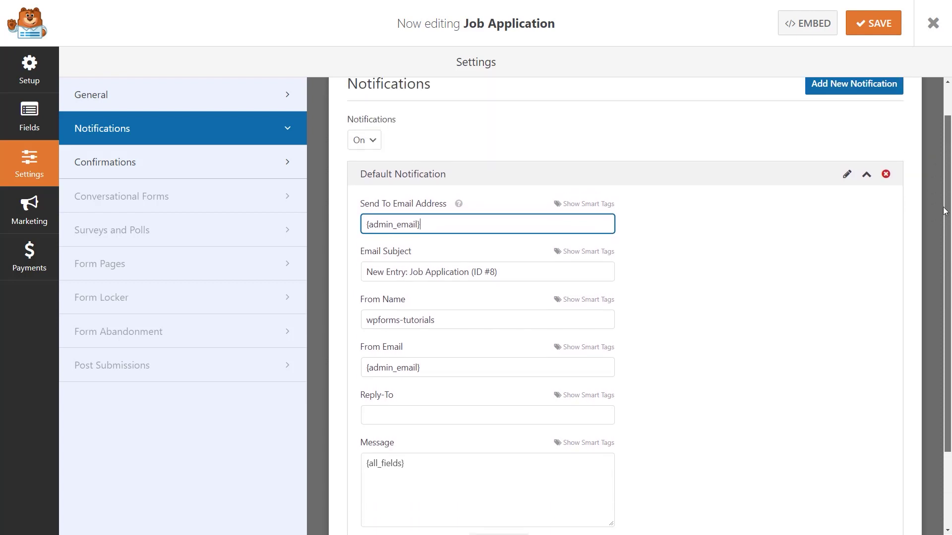
Keep Message as the confirmation type, save the form and close the builder
left_click(261, 162)
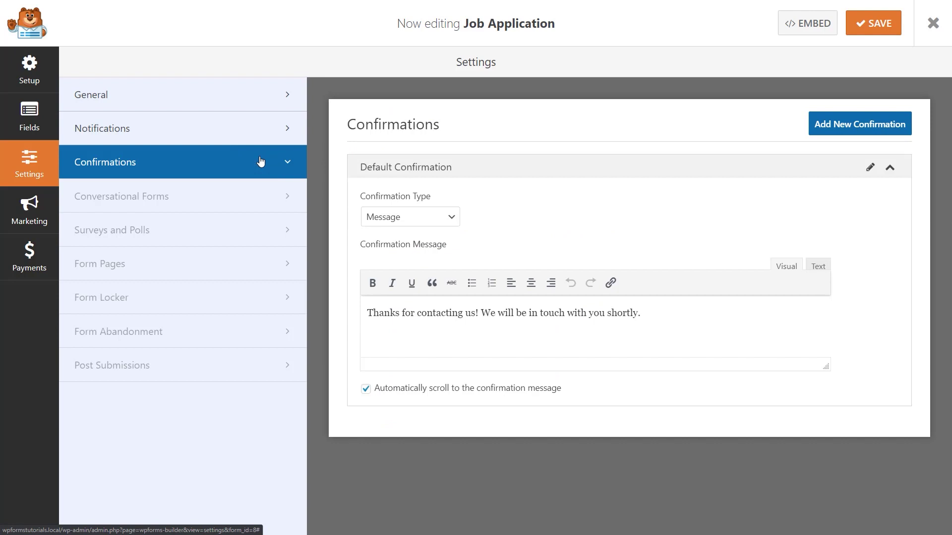
left_click(453, 216)
left_click(446, 234)
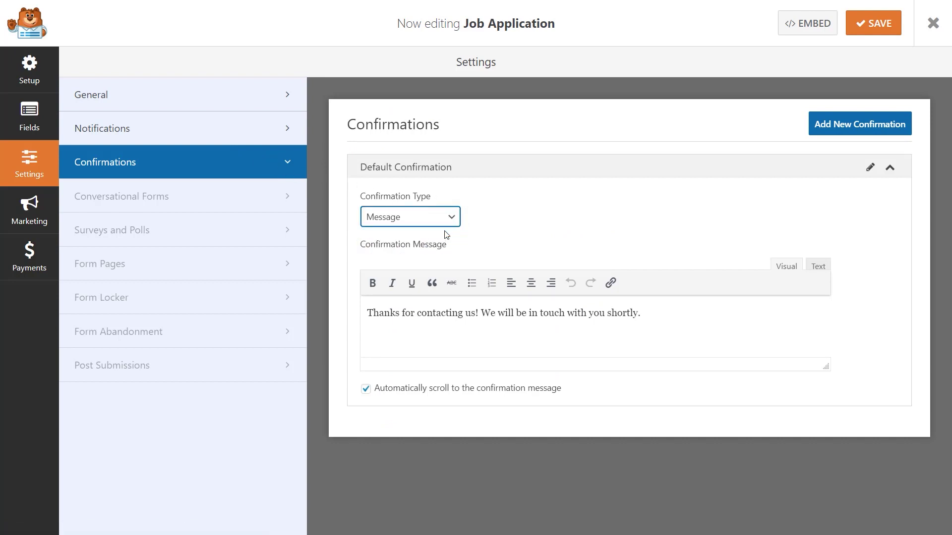
left_click(876, 29)
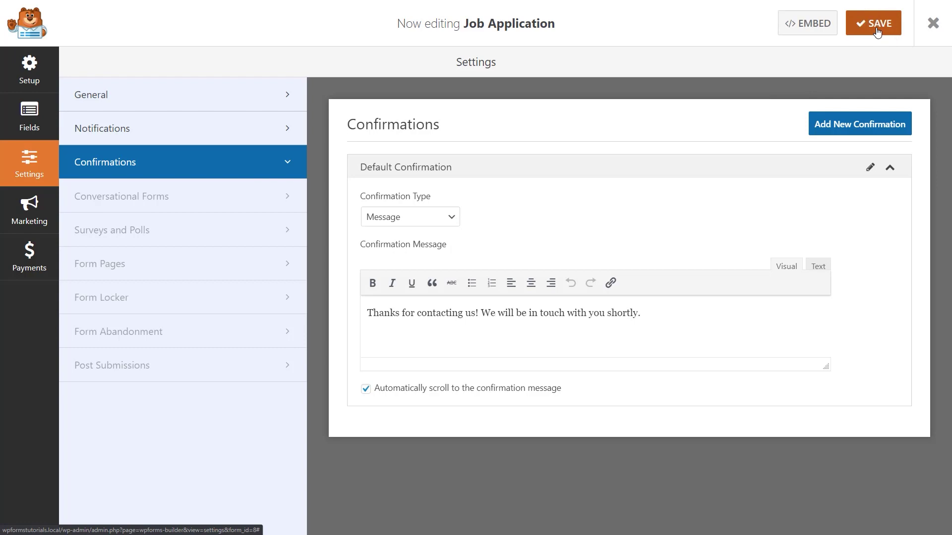
left_click(933, 23)
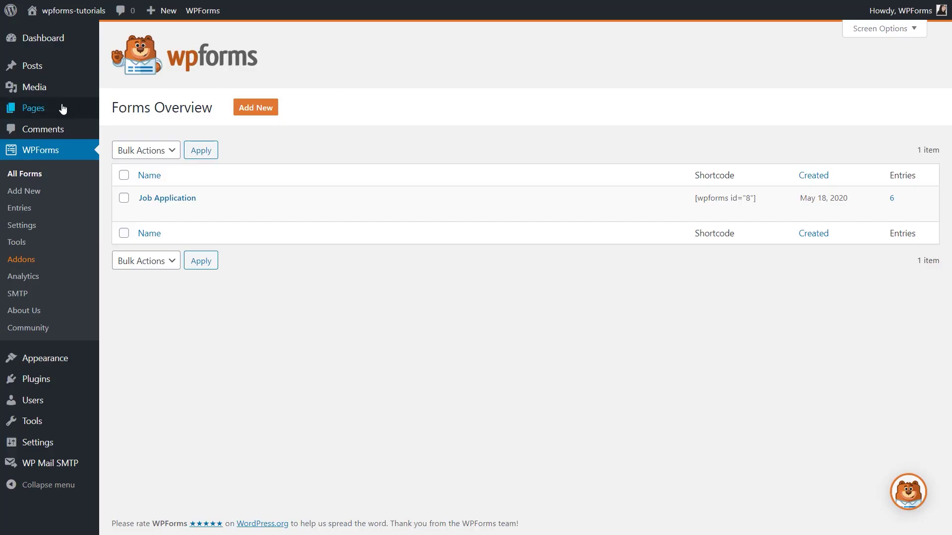
Create a new page titled 'Job Application'
mouse_move(65, 110)
left_click(121, 130)
type("Job Application")
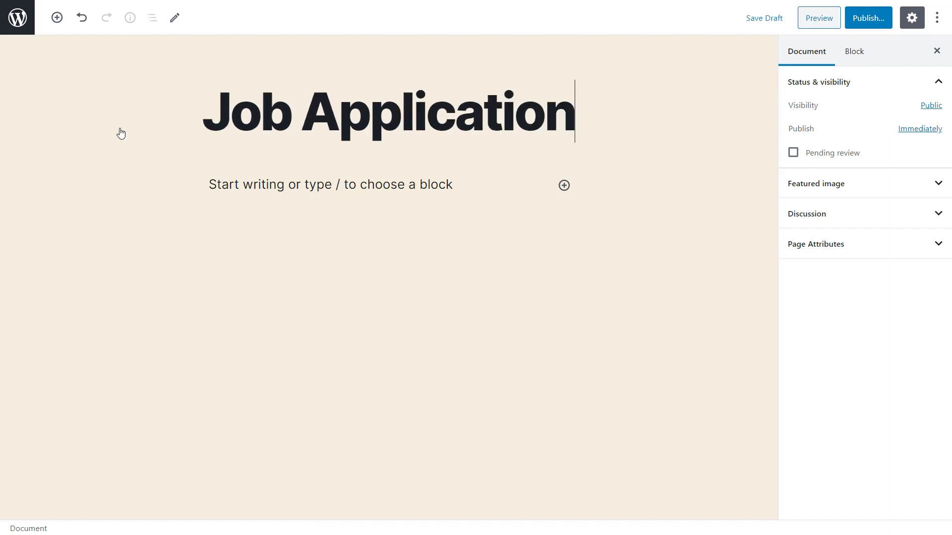
Insert the WPForms block into the page, found by searching 'wpforms'
left_click(563, 187)
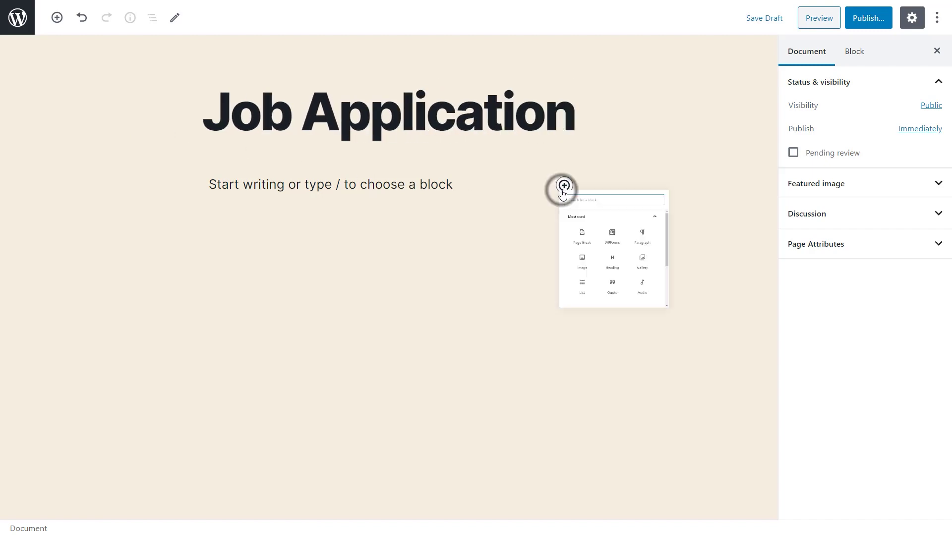
left_click_drag(794, 279, 794, 391)
left_click(767, 407)
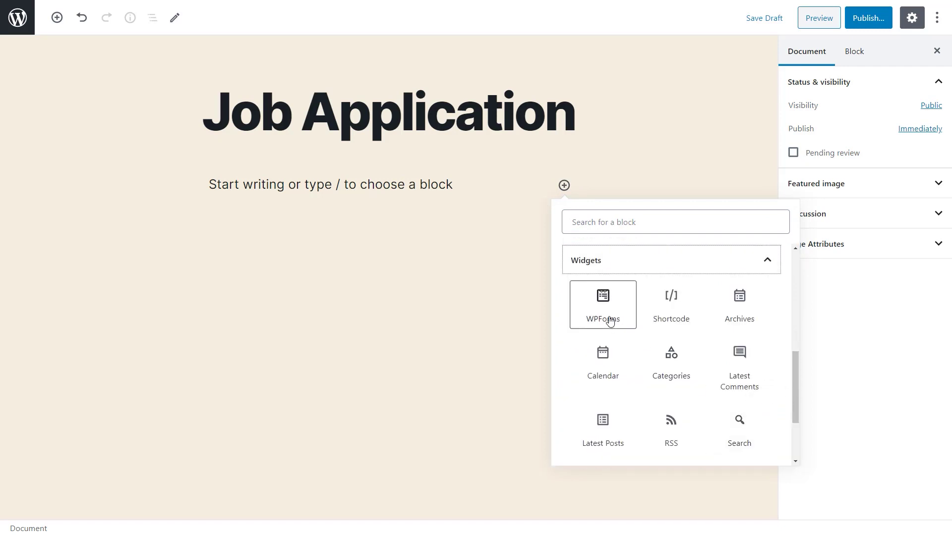
left_click(660, 221)
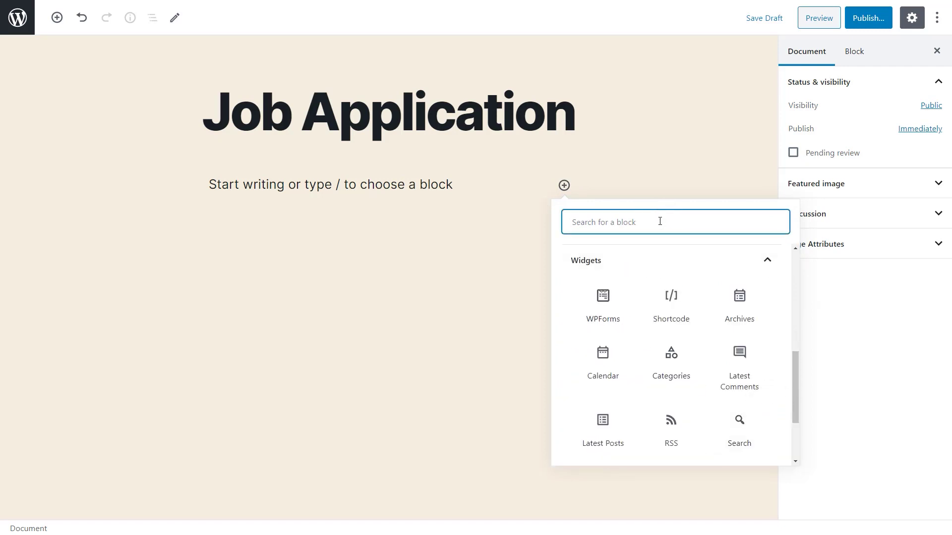
type("wpforms")
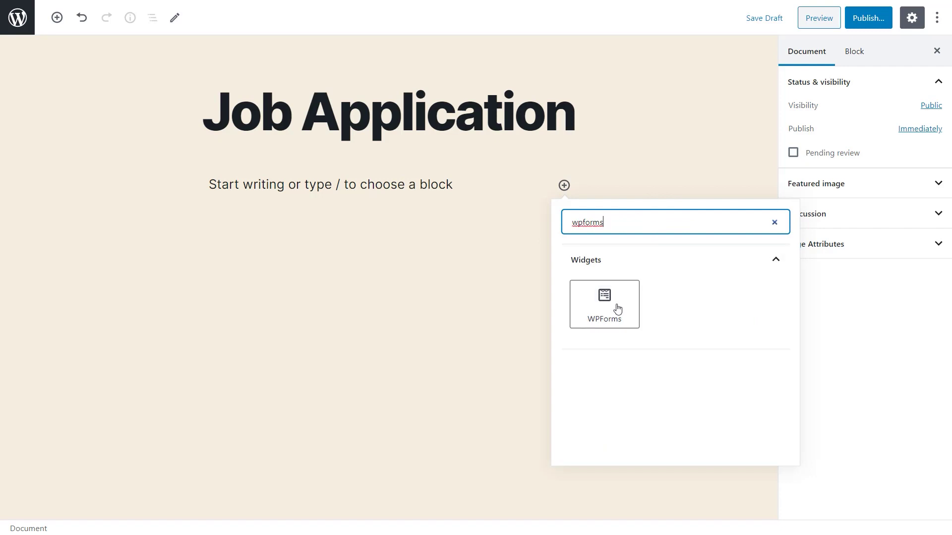
left_click(615, 308)
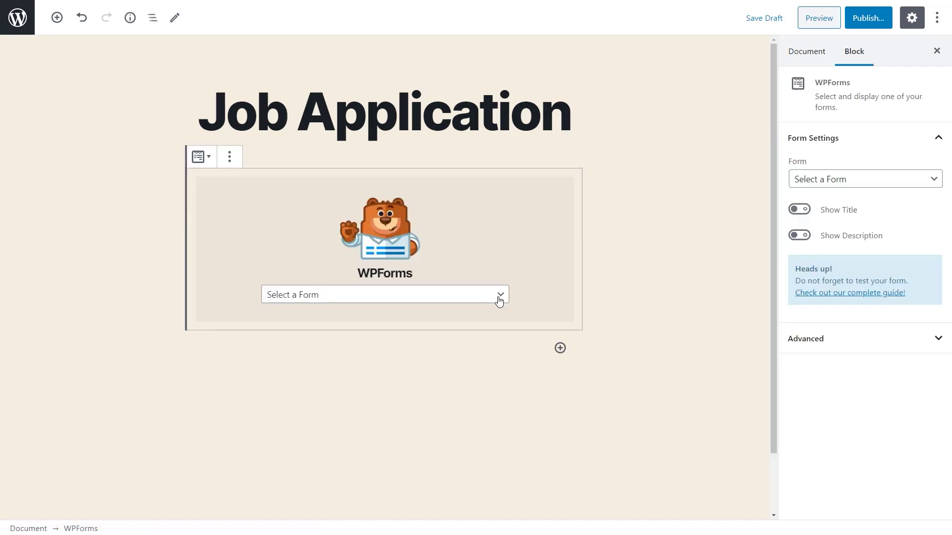
Choose the Job Application form for the block and publish the page
left_click(499, 297)
left_click(492, 322)
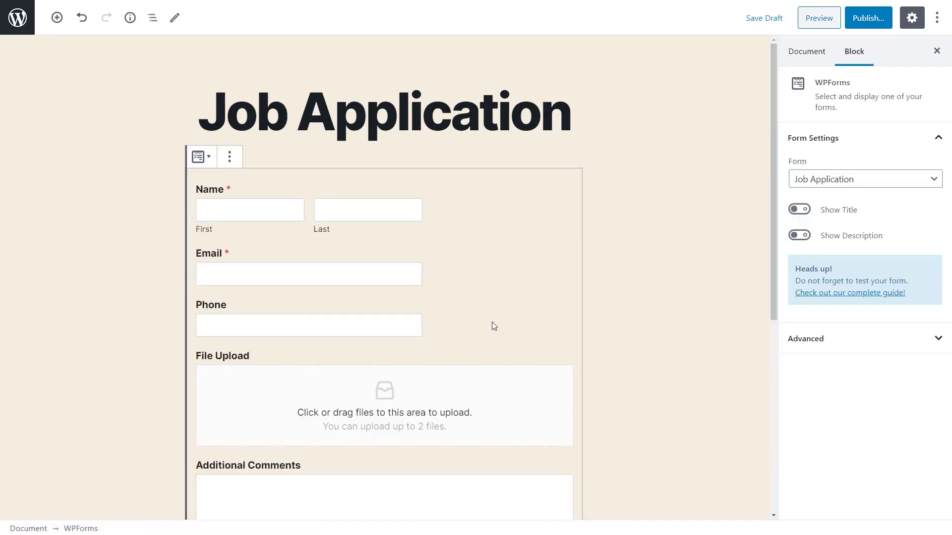
left_click(867, 19)
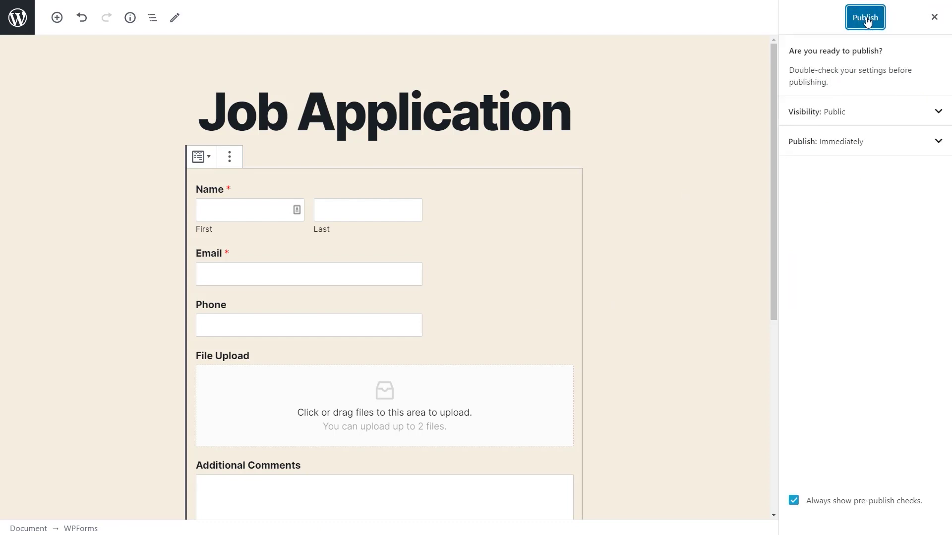
left_click(866, 19)
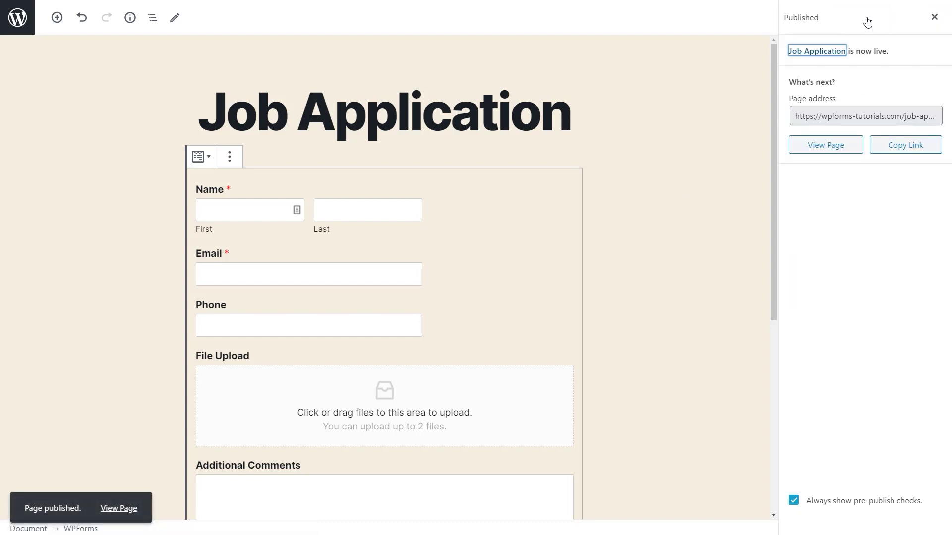
On the live page, fill in the applicant's email address and phone number
left_click(845, 149)
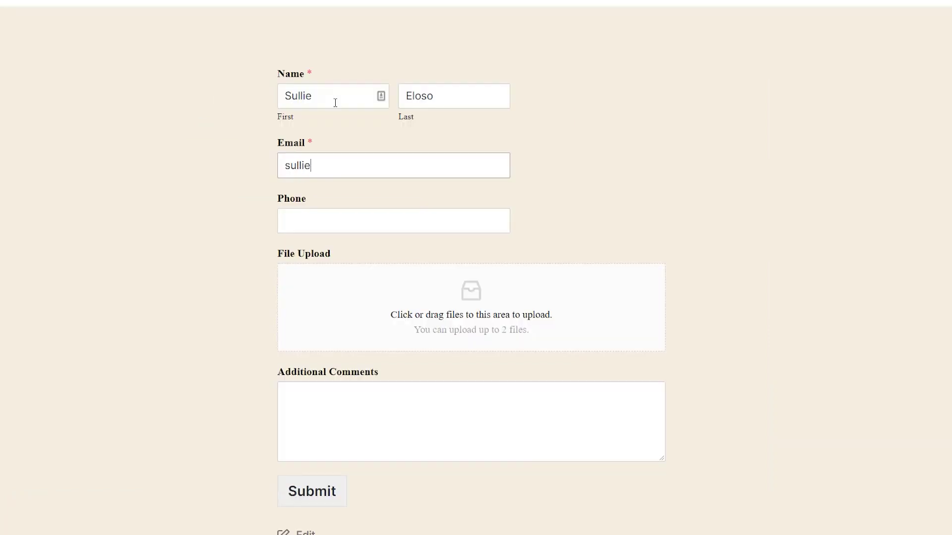
type("@wpforms.com")
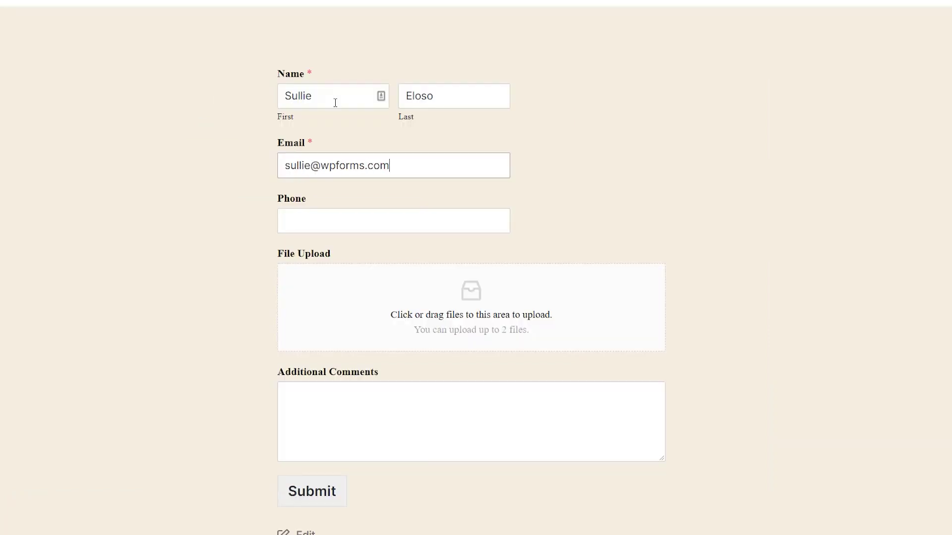
key("Tab")
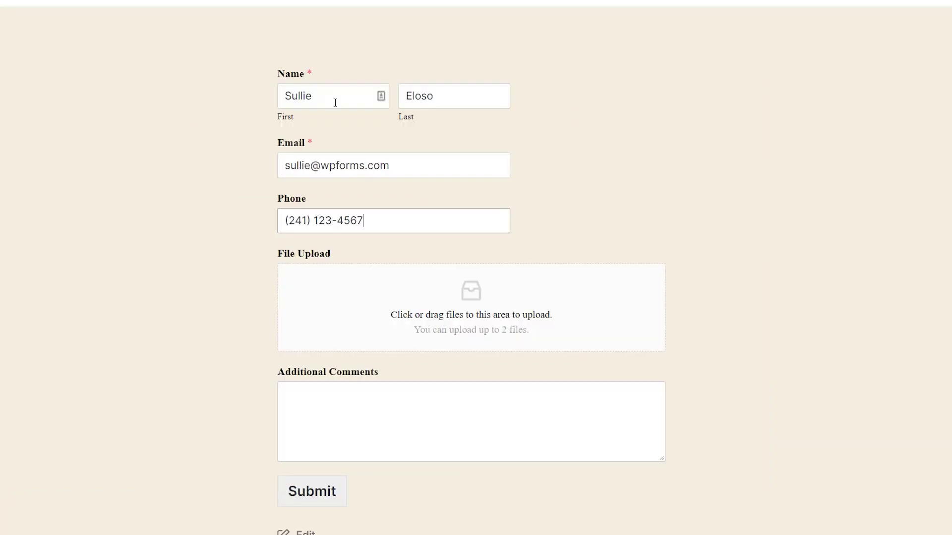
key("Tab")
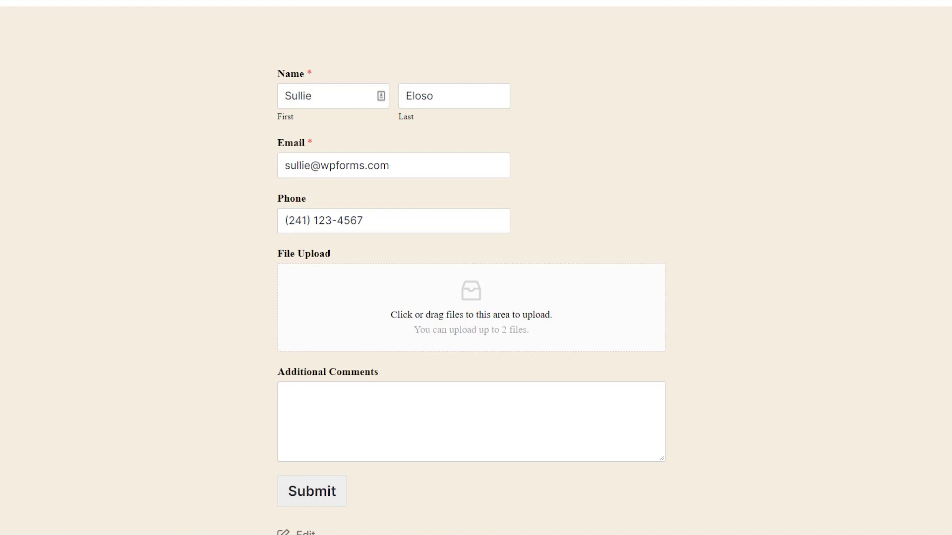
Attach two files, add the comment 'Thank you!' and submit the application
left_click_drag(951, 218, 558, 298)
left_click(442, 427)
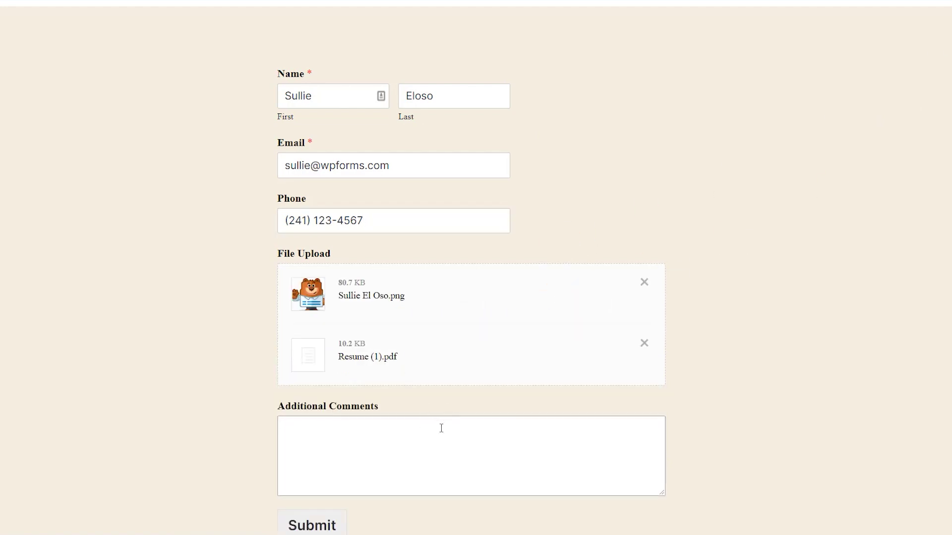
type("Thank you!")
left_click(338, 526)
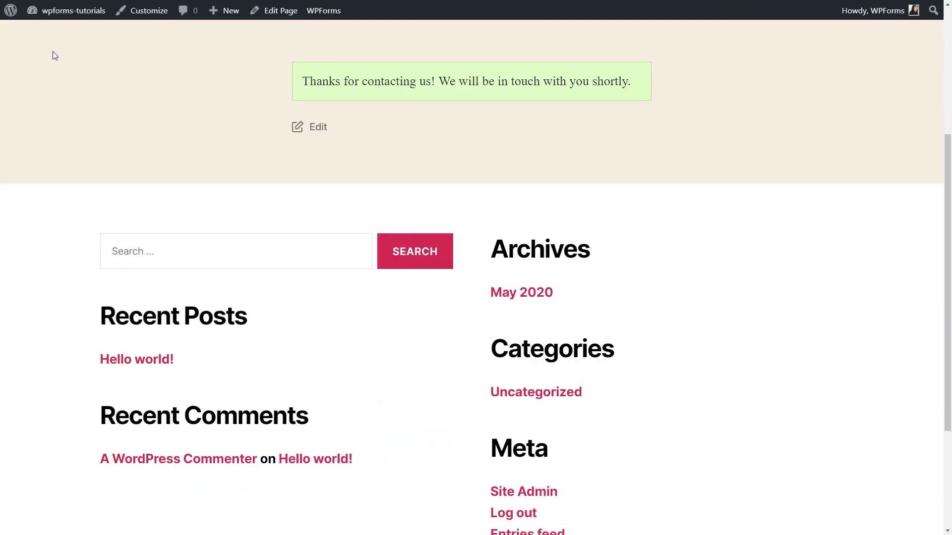
View the Job Application entry under WPForms Entries, then re-enter the 'Thank you!' comment
mouse_move(63, 10)
left_click(62, 35)
mouse_move(46, 197)
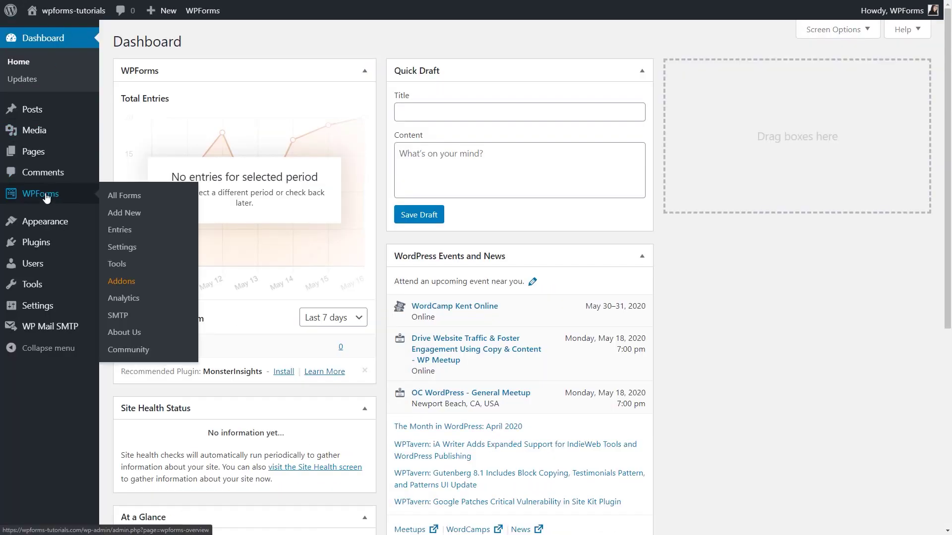
left_click(120, 230)
left_click(174, 421)
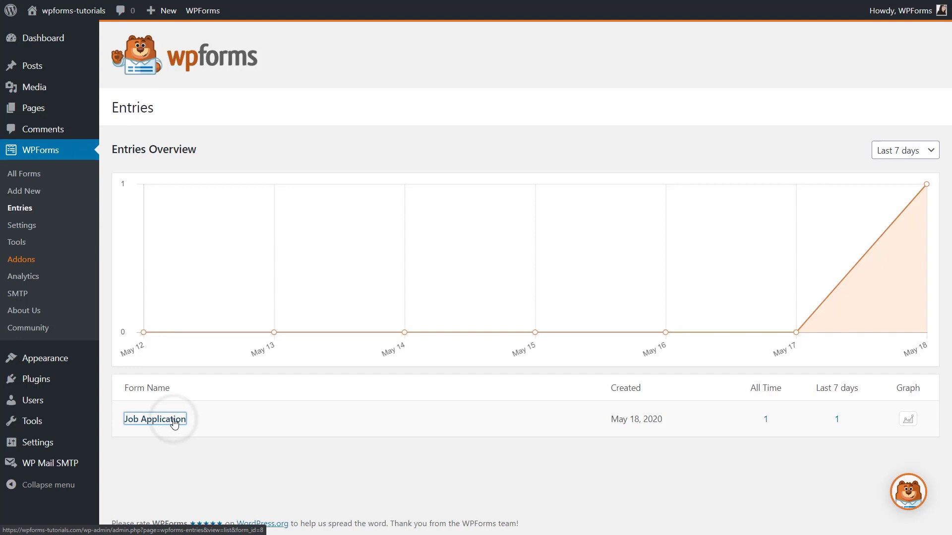
left_click(866, 263)
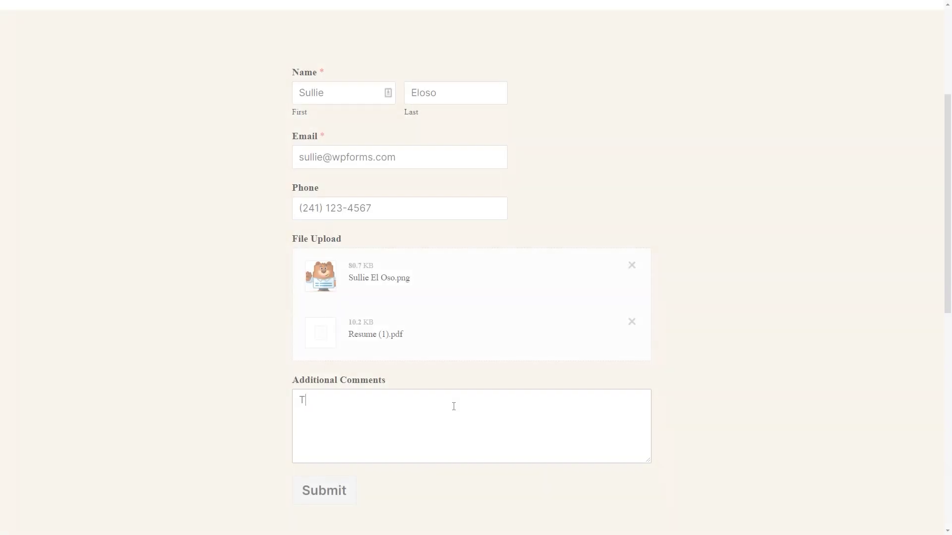
type("Thank you!")
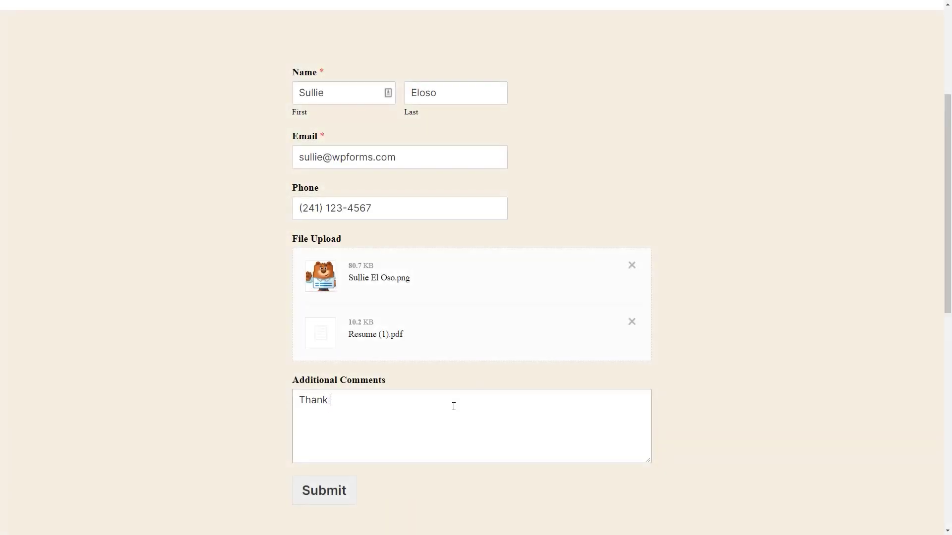
Submit the filled-in application with the PDF résumé and image uploads
left_click(336, 491)
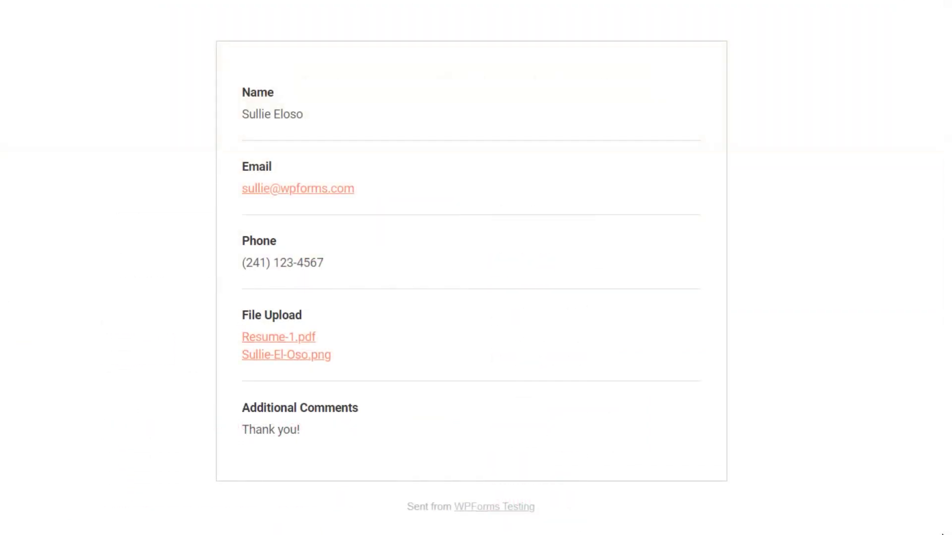